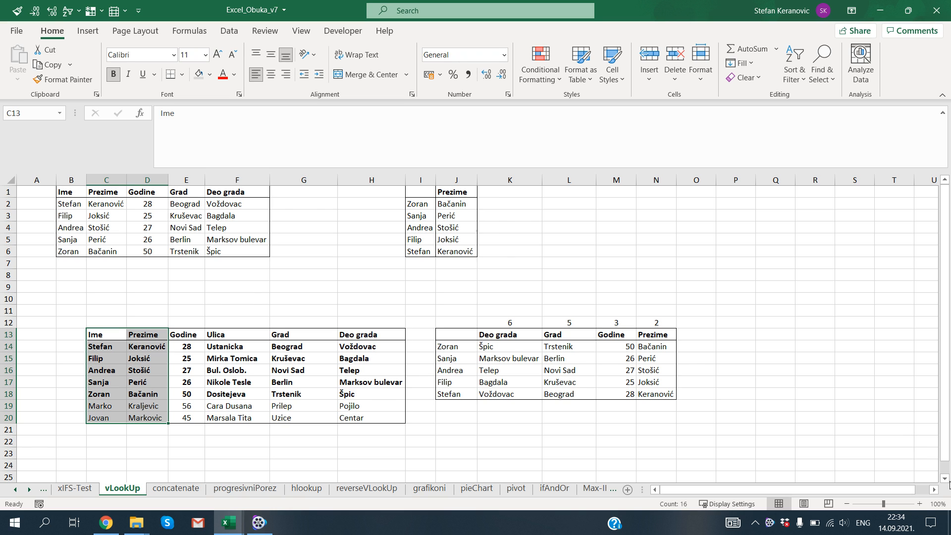
# Add the column headers "Ime" in J22 and "Prezime" in K22 below the existing tables.
pyautogui.click(946, 479)
pyautogui.click(946, 479)
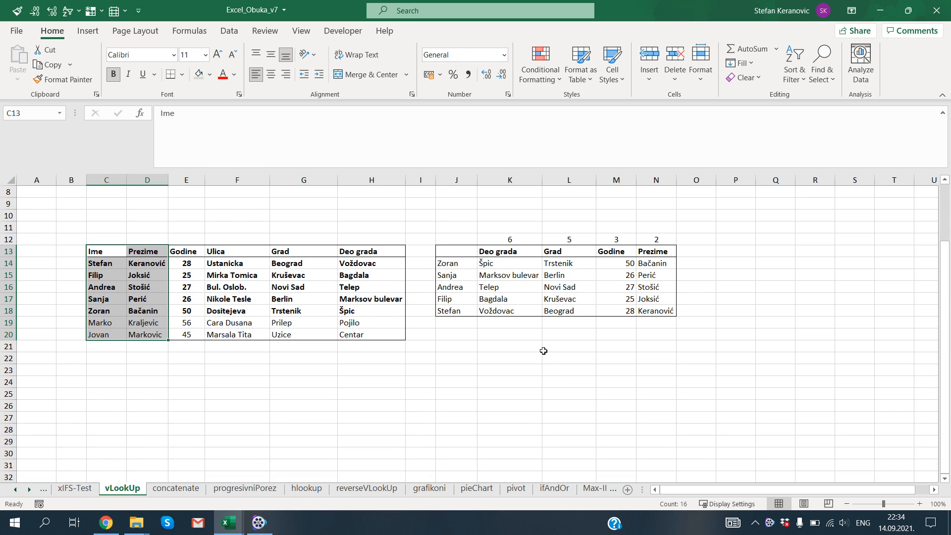
pyautogui.click(457, 358)
pyautogui.write('Ime')
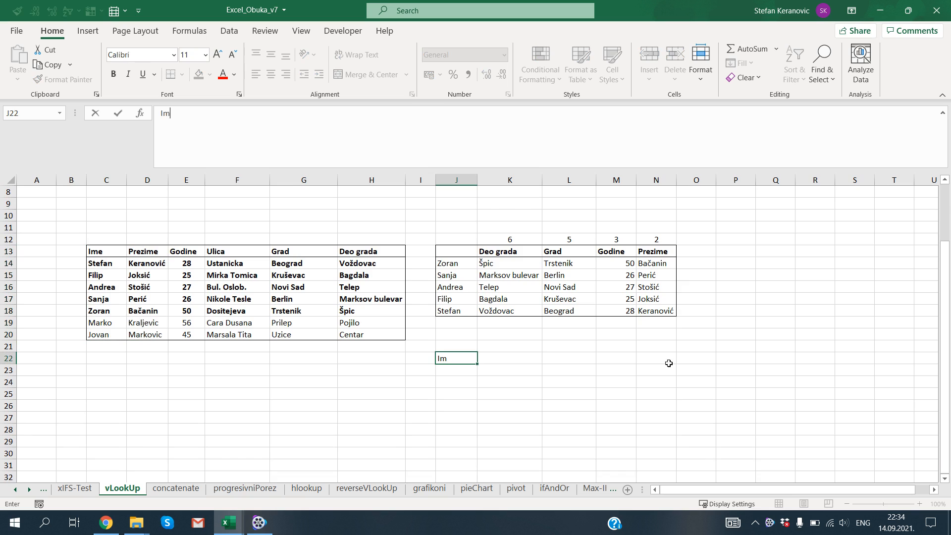
pyautogui.press('Tab')
pyautogui.write('Prezime')
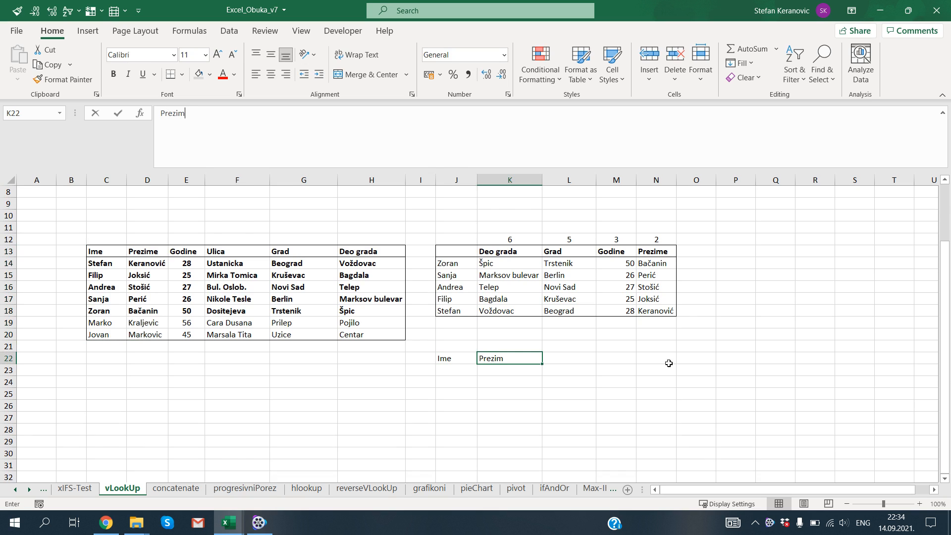
pyautogui.press('Return')
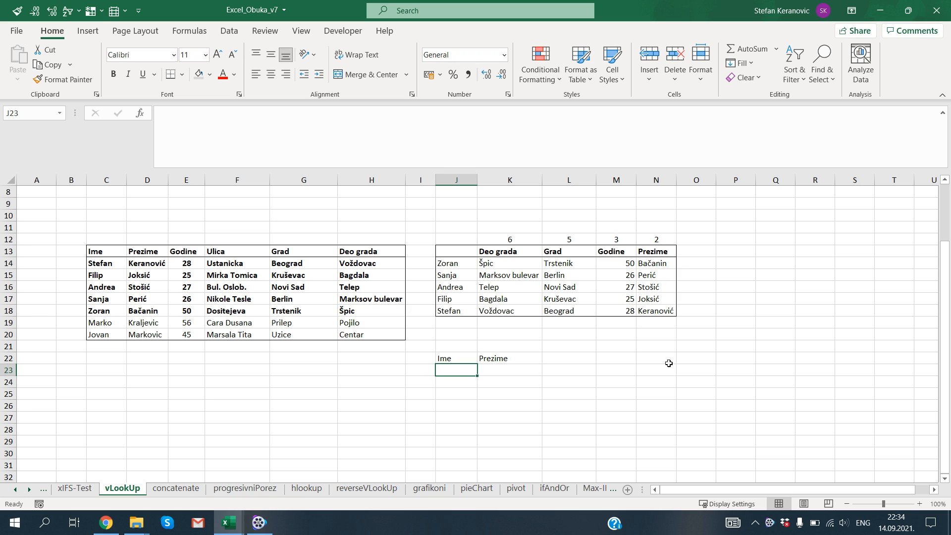
# Enter the first name from C20 in J23 and look up its surname in K23 with =VLOOKUP(J23;$C$13:$H$20;2;0).
pyautogui.write('Jova')
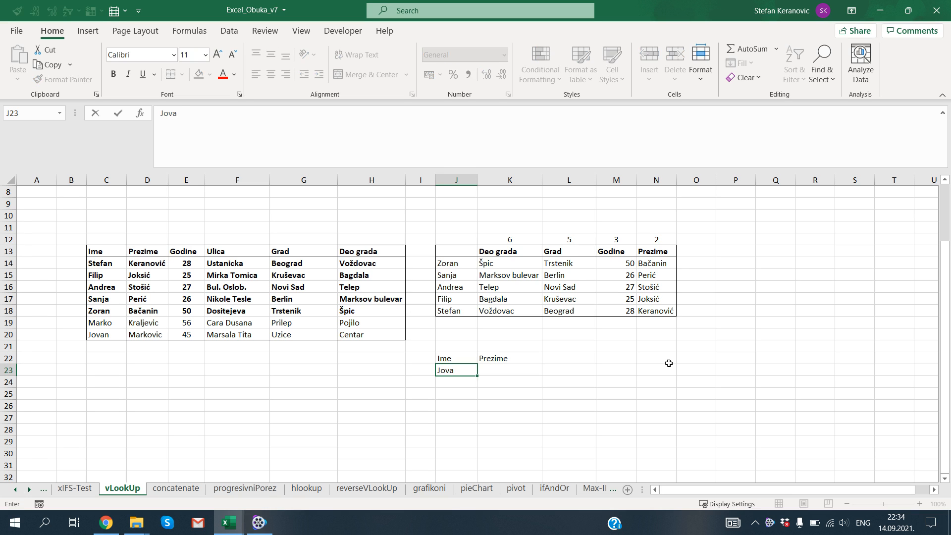
pyautogui.write('n')
pyautogui.press('Tab')
pyautogui.write('=VLOOKUP(')
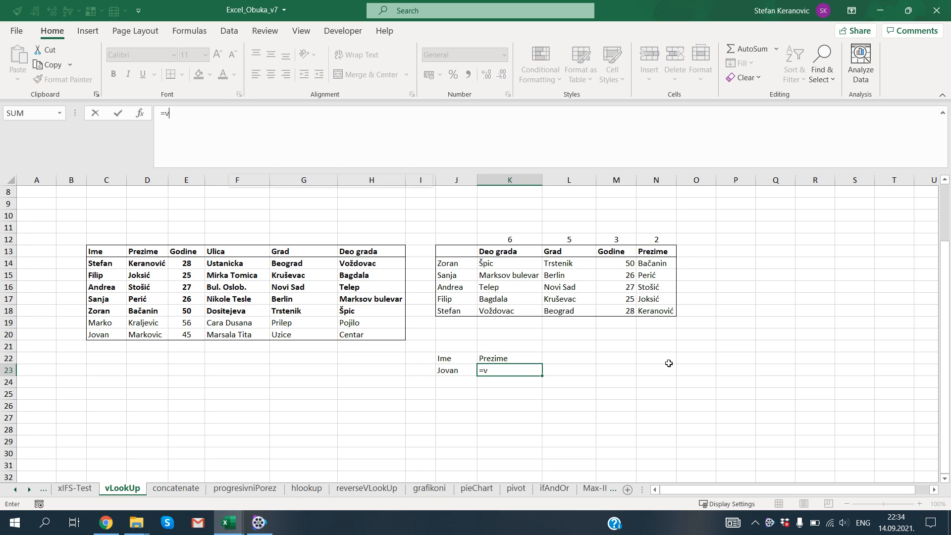
pyautogui.press('Left')
pyautogui.write(';')
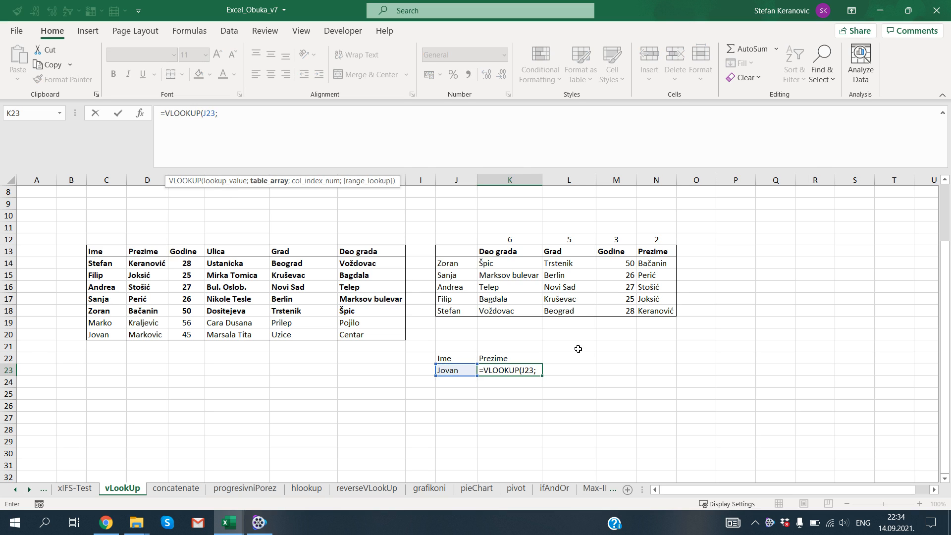
pyautogui.moveTo(97, 253); pyautogui.dragTo(382, 342)
pyautogui.press('F4')
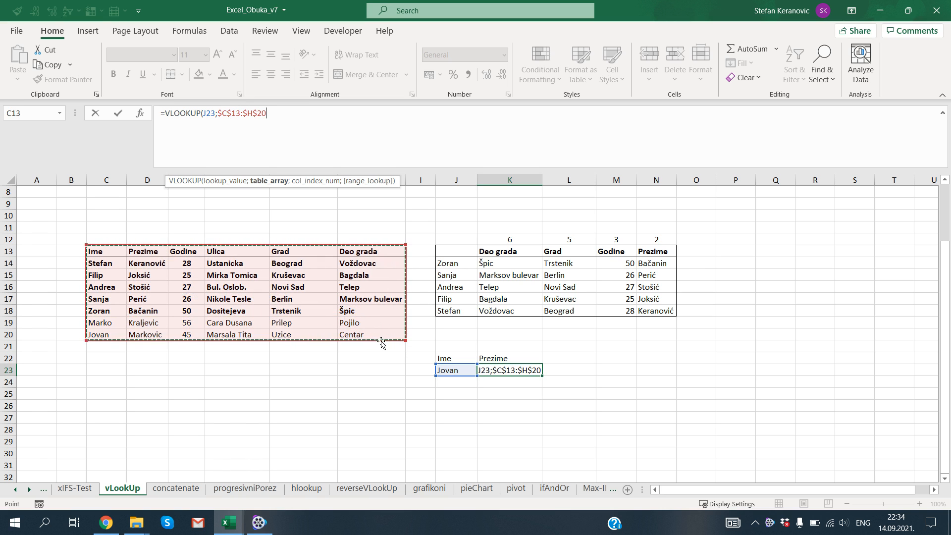
pyautogui.write(';')
pyautogui.write('2;0)')
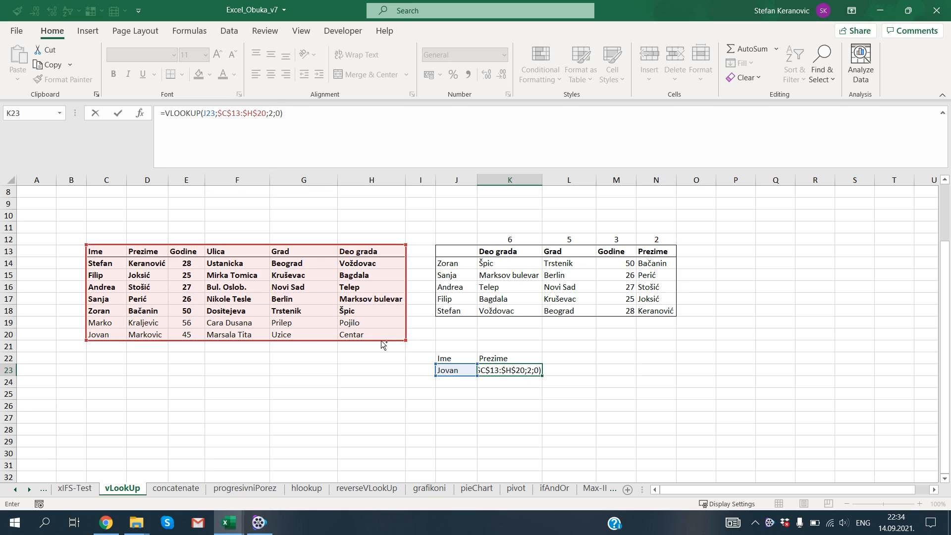
pyautogui.hotkey('ctrl', 'Return')
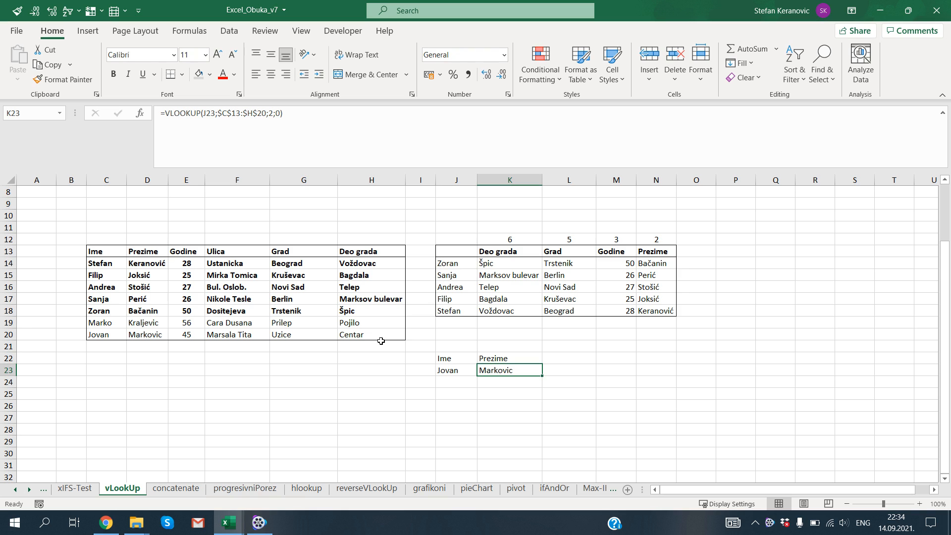
# Replace the name in J23 with a misspelling of the C20 first name, swapping its last two letters.
pyautogui.press('Left')
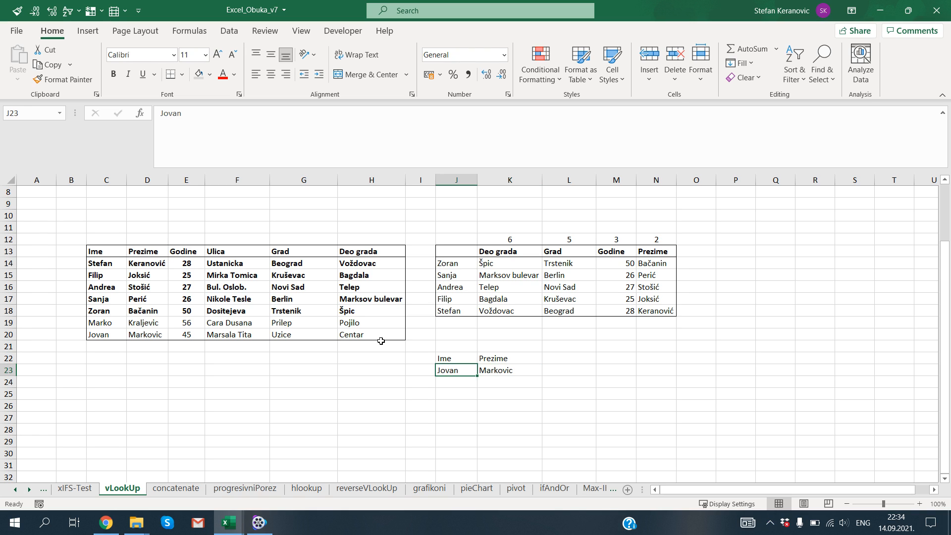
pyautogui.write('Jo')
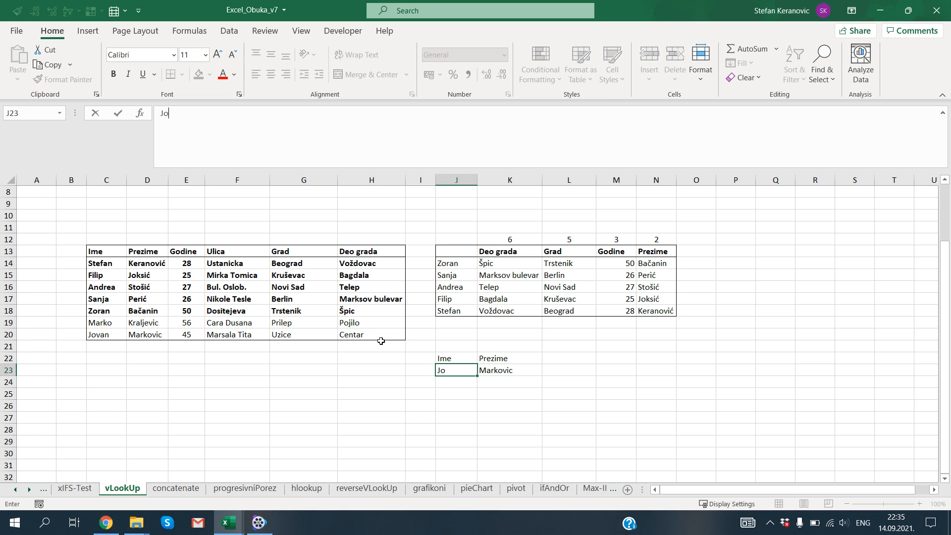
pyautogui.write('vna')
pyautogui.press('Return')
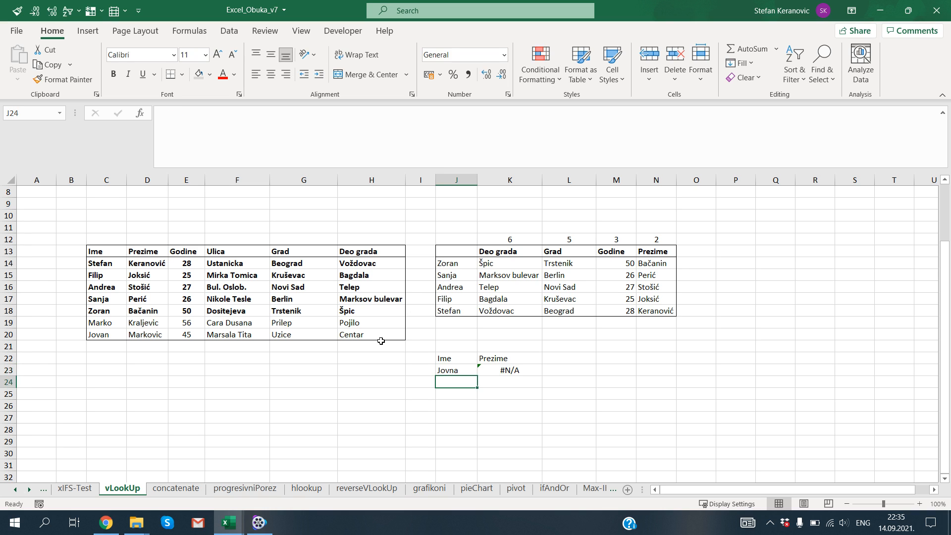
# Change the lookup name in J23 to the C20 first name without its last letter.
pyautogui.press('Up')
pyautogui.write('Jova')
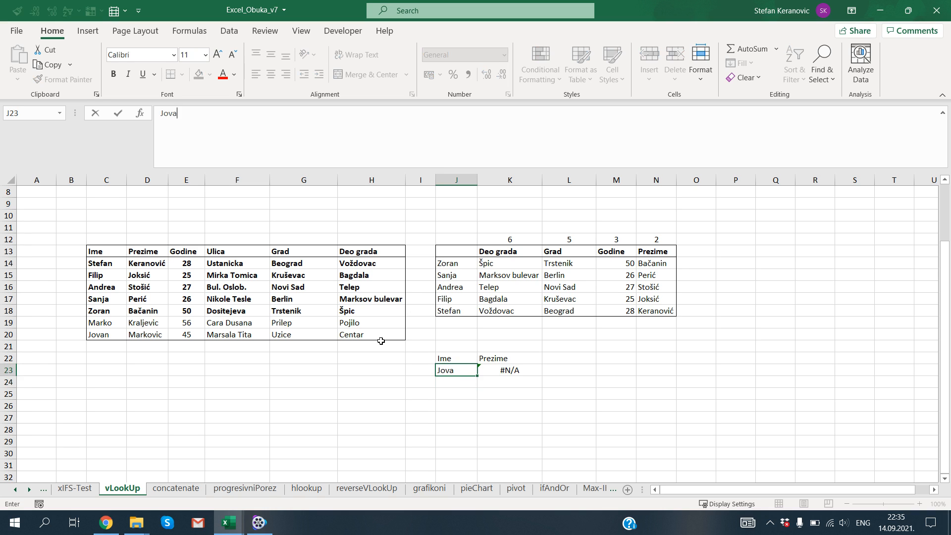
pyautogui.press('Return')
pyautogui.press('Up')
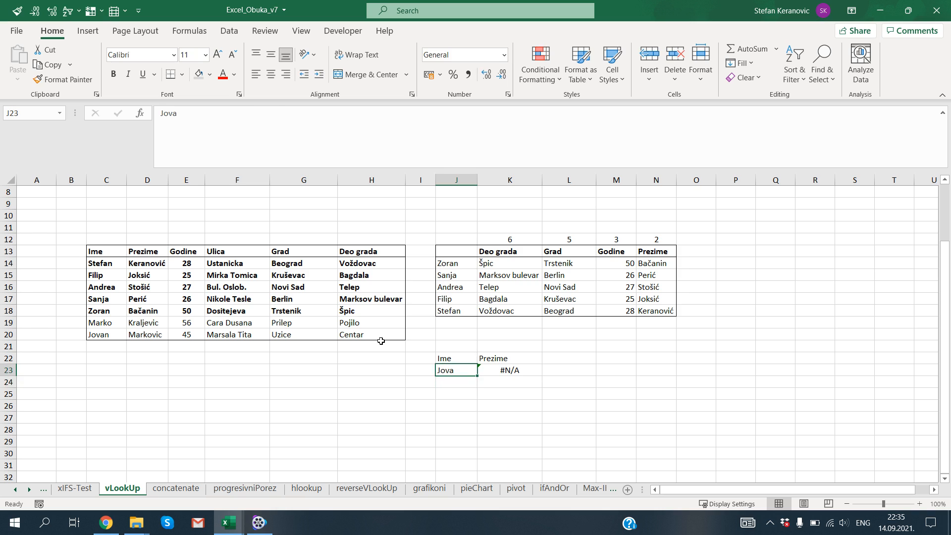
# Check the lookup formula in K23 and compare the name in J23 with the first names in C14:C20.
pyautogui.press('Right')
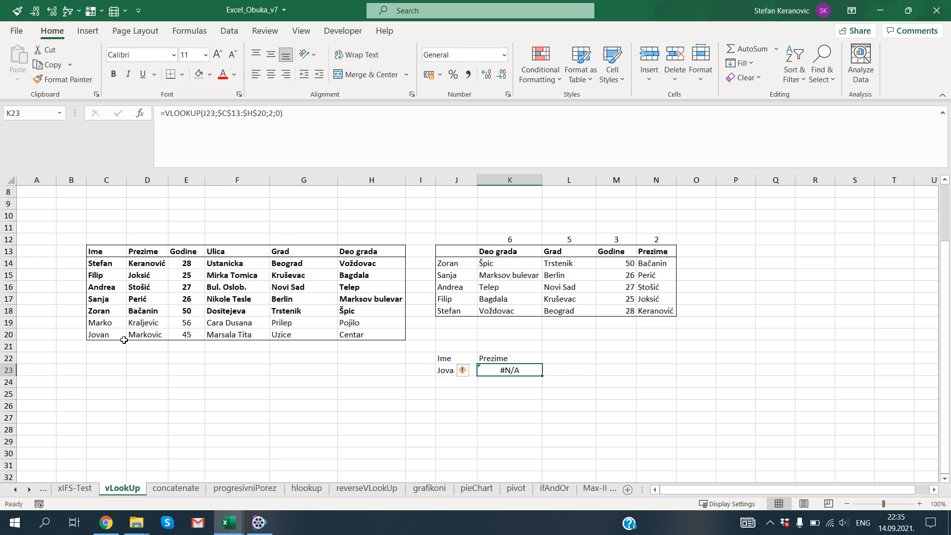
pyautogui.moveTo(105, 262); pyautogui.dragTo(106, 335)
pyautogui.click(453, 368)
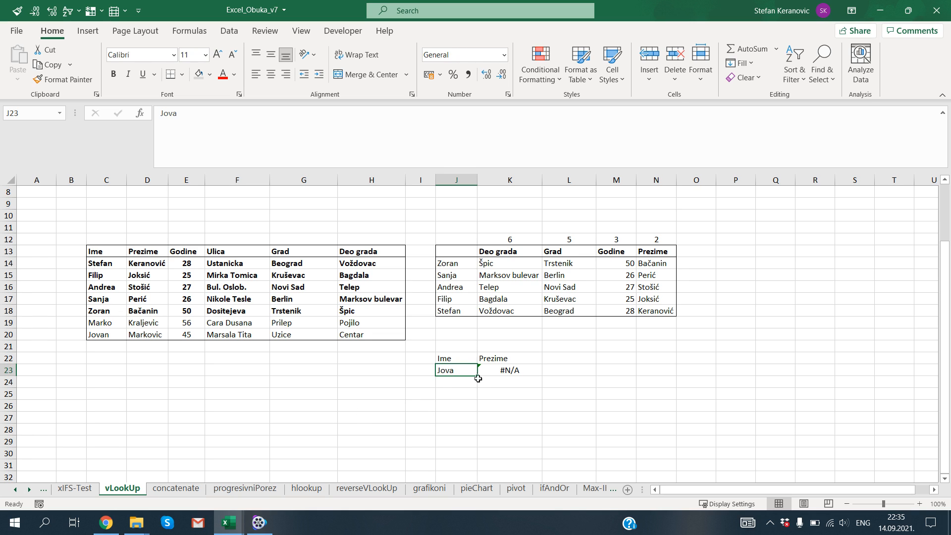
# Wrap the K23 lookup in IFERROR with the fallback text "Nema tog imena".
pyautogui.click(492, 369)
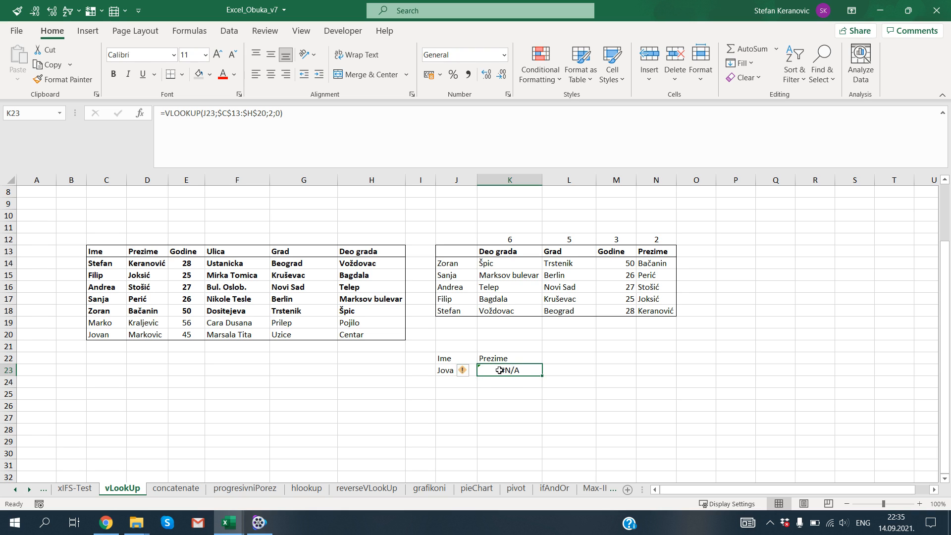
pyautogui.moveTo(465, 379)
pyautogui.click(166, 114)
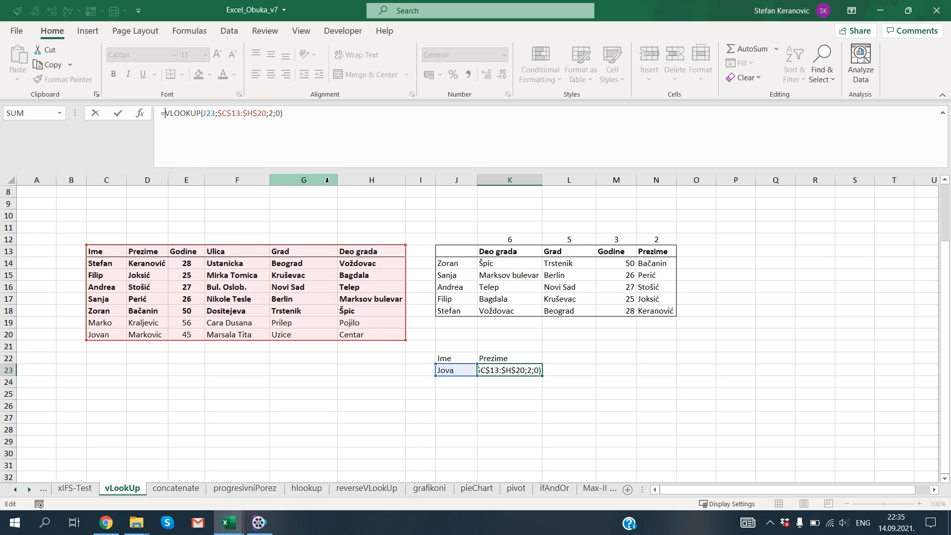
pyautogui.write('ifer')
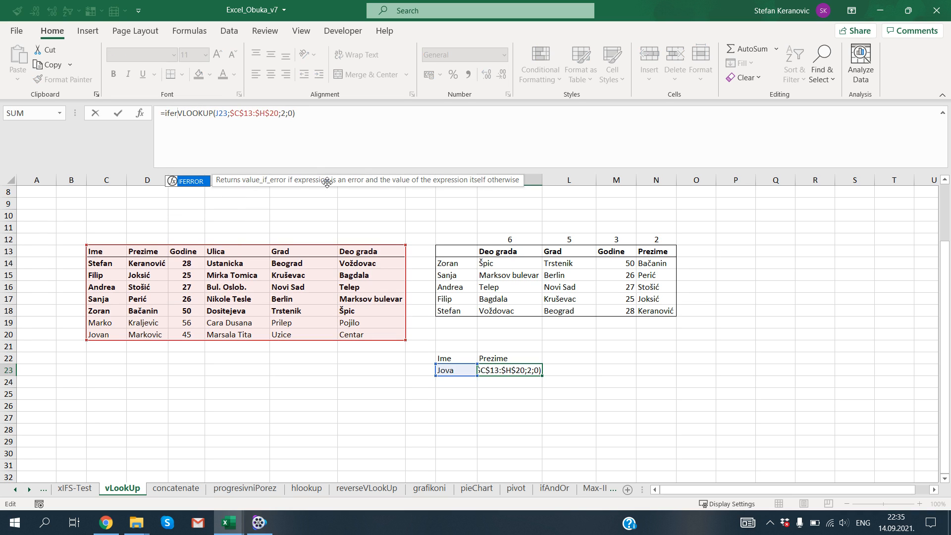
pyautogui.press('BackSpace')
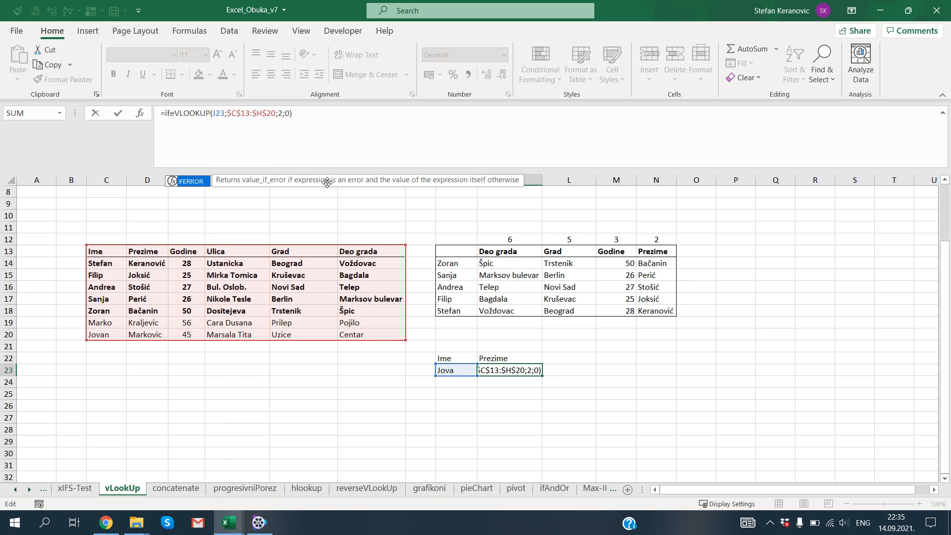
pyautogui.press('Tab')
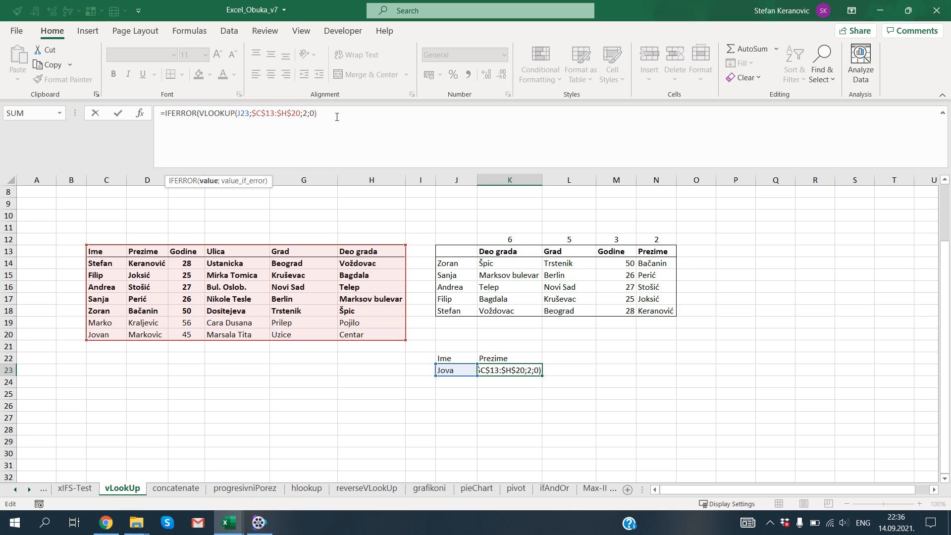
pyautogui.write(';')
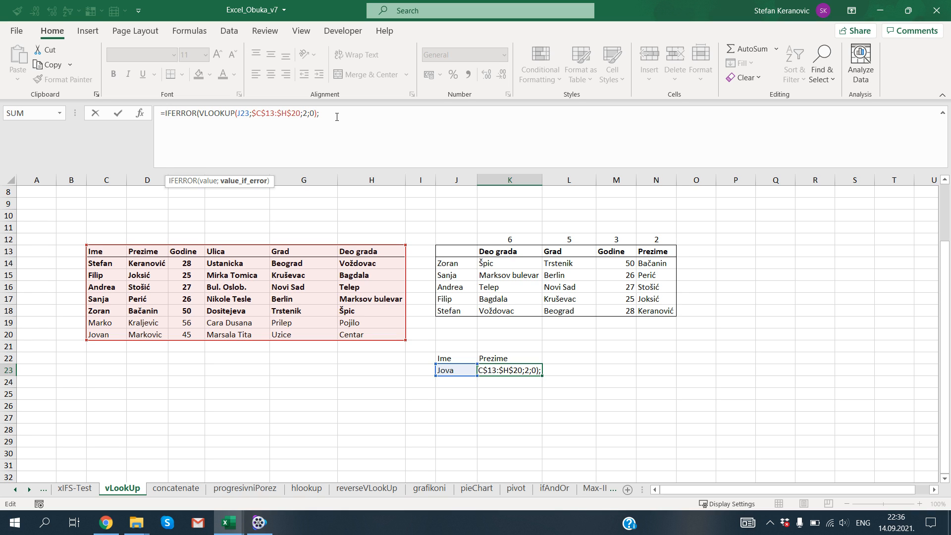
pyautogui.write('"Nema tog imena")')
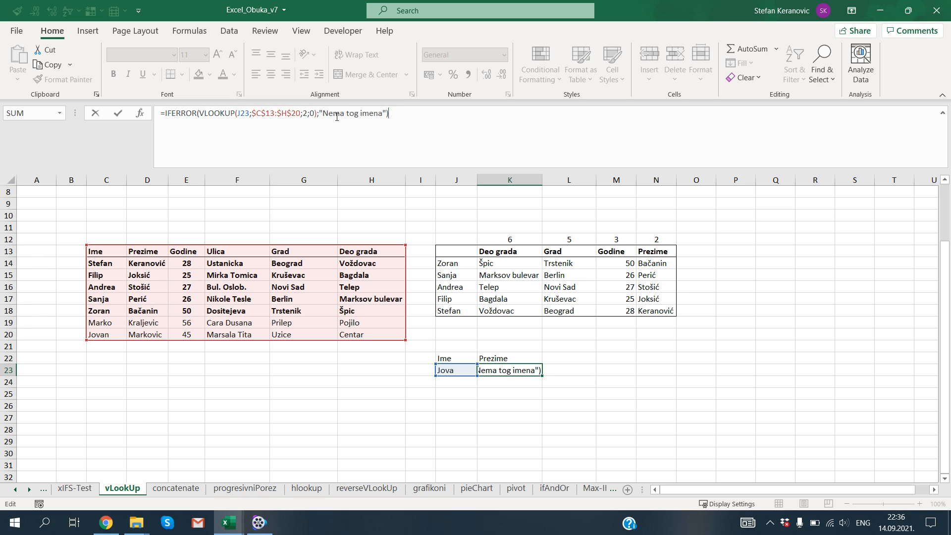
pyautogui.hotkey('ctrl', 'Return')
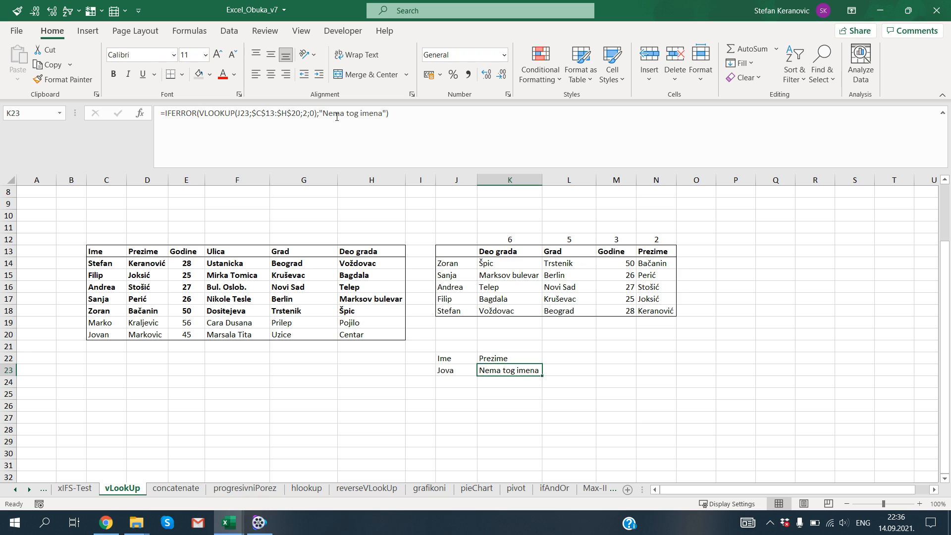
# Test the IFERROR formula by entering the first name from C19 in J23.
pyautogui.press('Left')
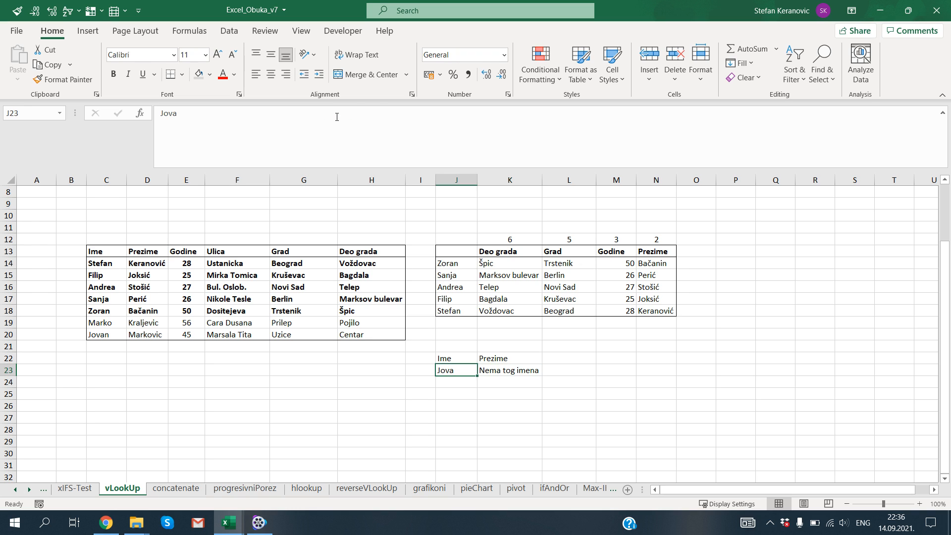
pyautogui.write('Marko')
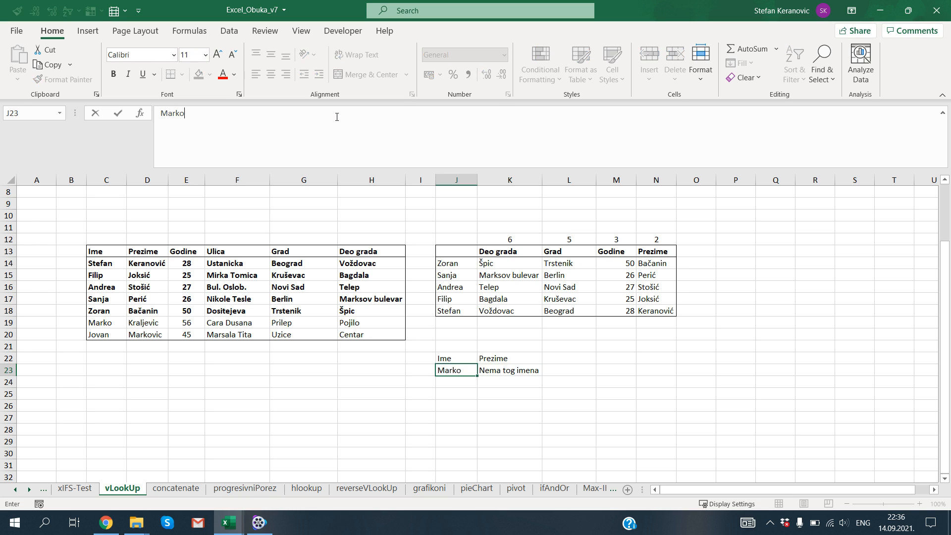
pyautogui.press('Return')
pyautogui.press('Up')
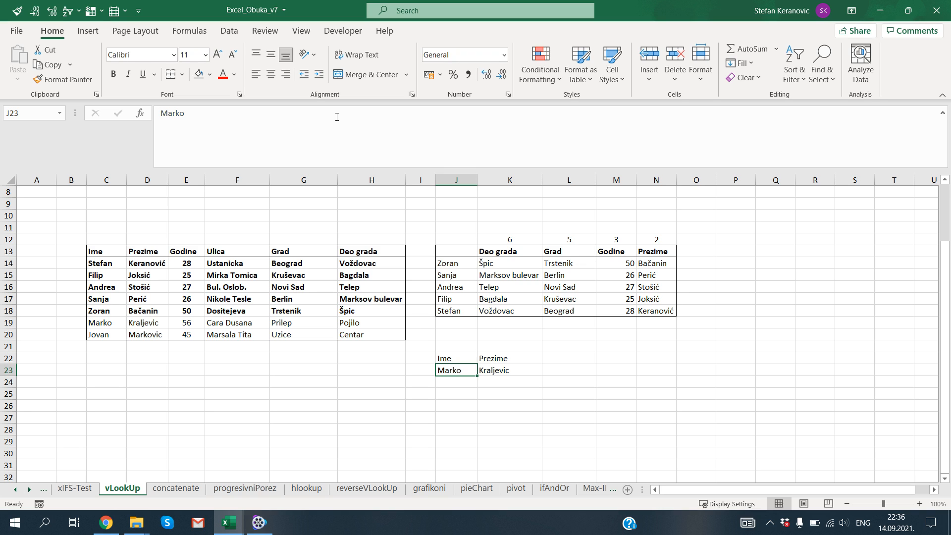
# Enter the first name from C15 in J23, misspelled with its second "i" left out.
pyautogui.write('Fi')
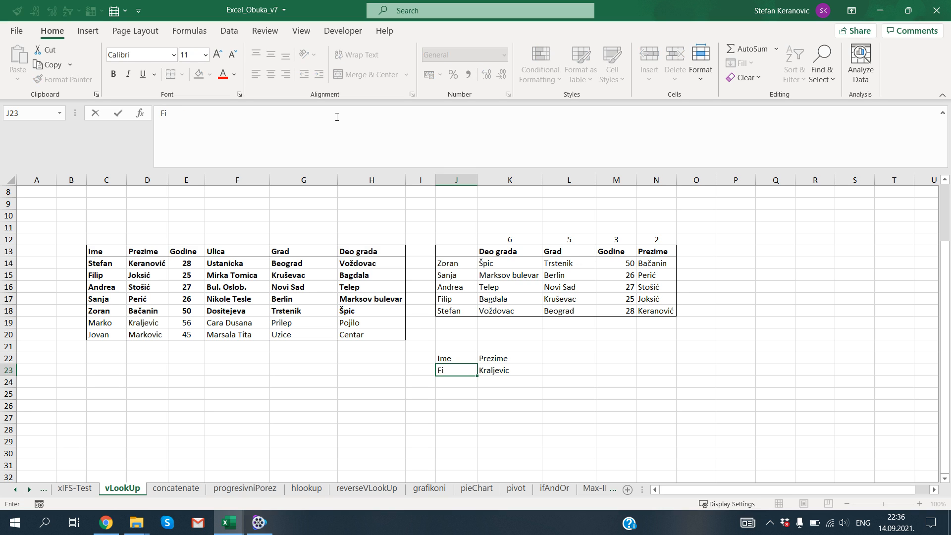
pyautogui.write('lp')
pyautogui.press('Return')
pyautogui.press('Up')
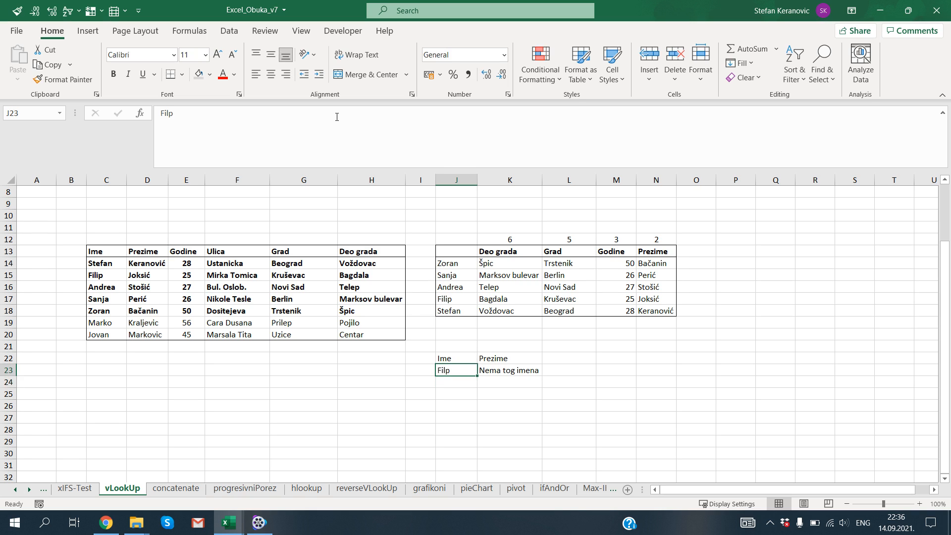
# Replace the IFERROR fallback text in K23 with "-".
pyautogui.press('Right')
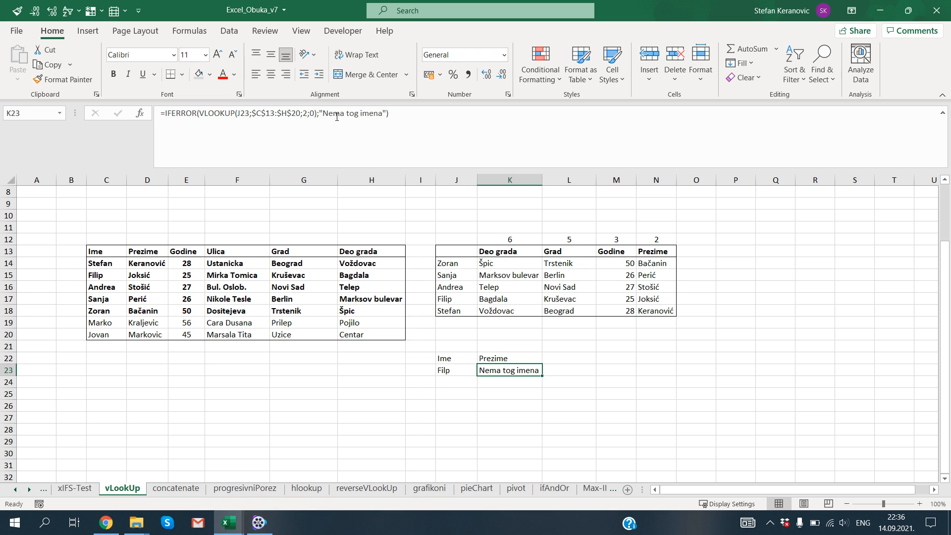
pyautogui.press('F2')
pyautogui.press('Left')
pyautogui.press('Left')
pyautogui.hotkey('shift', 'Left')
pyautogui.hotkey('shift', 'Left')
pyautogui.hotkey('shift', 'Left')
pyautogui.hotkey('shift', 'Left')
pyautogui.hotkey('shift', 'Left')
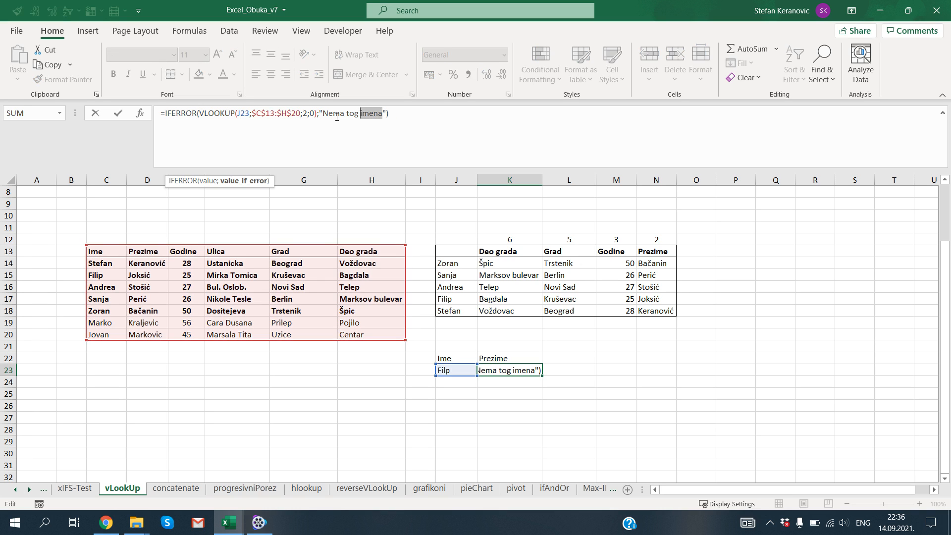
pyautogui.hotkey('shift', 'Left')
pyautogui.hotkey('shift', 'Left')
pyautogui.hotkey('shift', 'Left')
pyautogui.hotkey('shift', 'Left')
pyautogui.hotkey('shift', 'Left')
pyautogui.hotkey('shift', 'Left')
pyautogui.hotkey('shift', 'Left')
pyautogui.hotkey('shift', 'Left')
pyautogui.hotkey('shift', 'Left')
pyautogui.write('-')
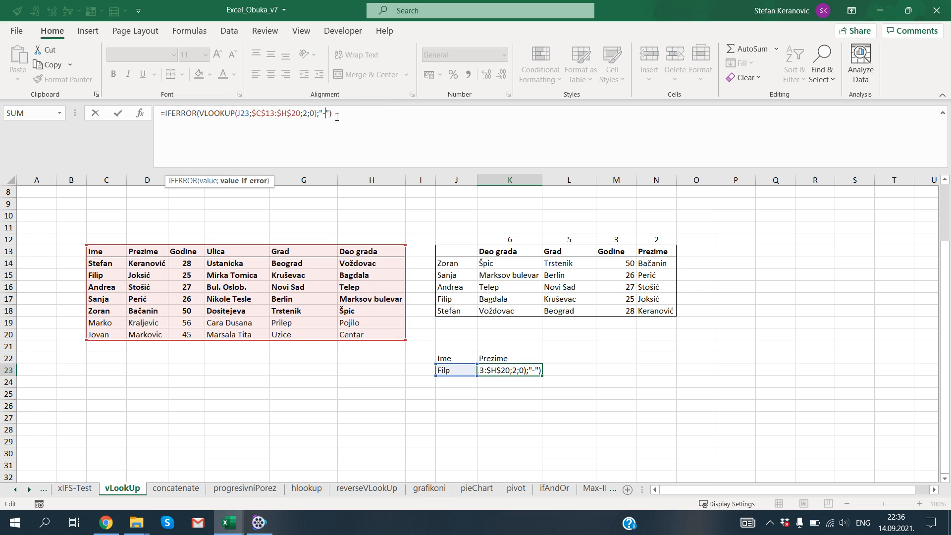
pyautogui.press('Return')
# Replace the IFERROR fallback text in K23 with "Pokusajte ponovo" and autofit column K's width.
pyautogui.press('Up')
pyautogui.press('F2')
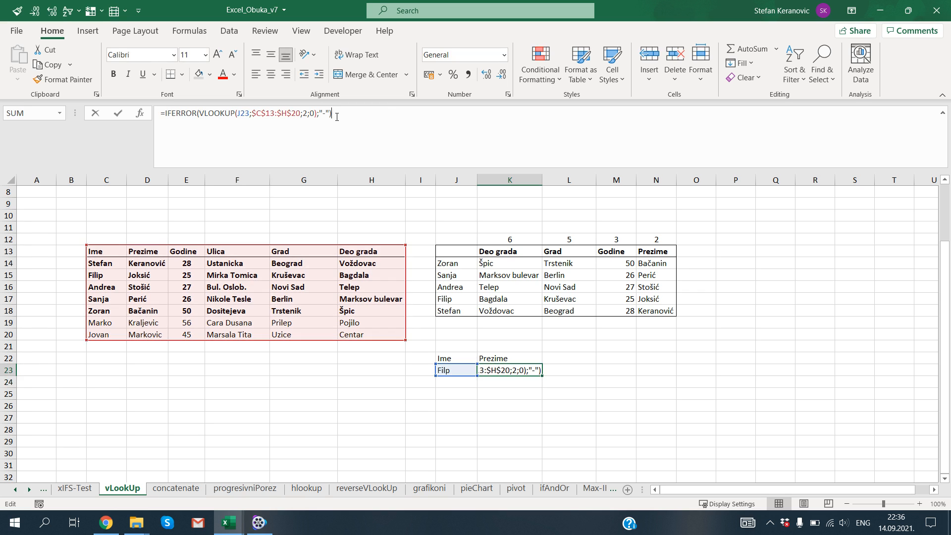
pyautogui.press('Left')
pyautogui.press('Left')
pyautogui.press('BackSpace')
pyautogui.write('Pokusajte pono')
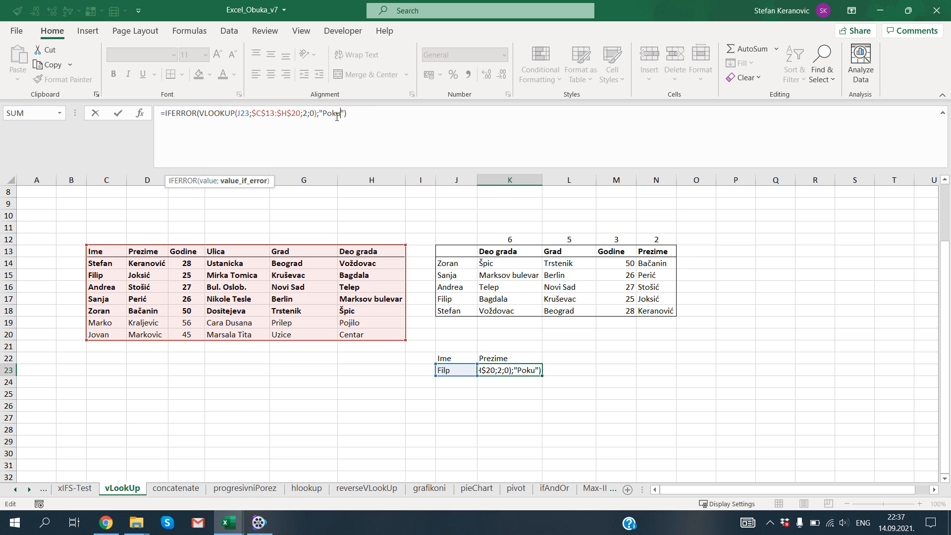
pyautogui.write('vo')
pyautogui.press('Return')
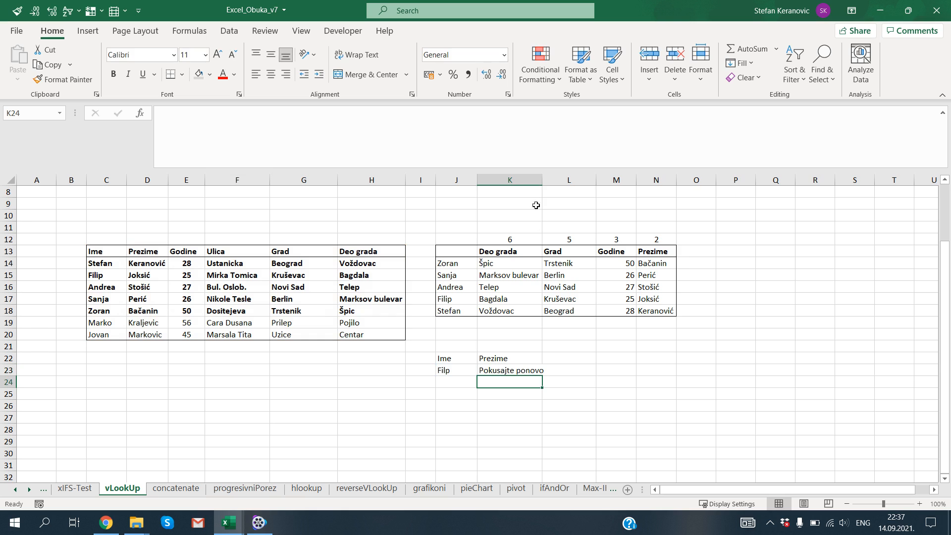
pyautogui.doubleClick(542, 180)
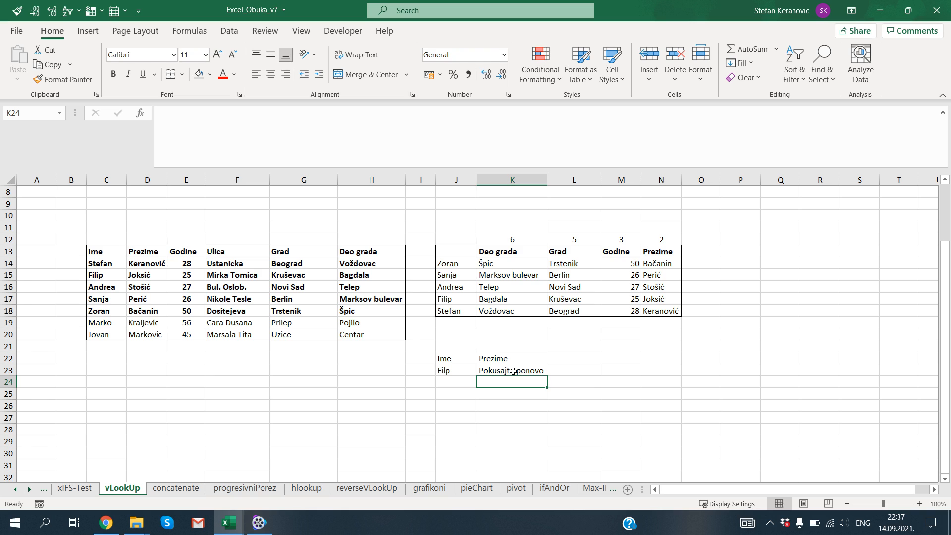
# Clear the misspelled name from J23.
pyautogui.click(114, 349)
pyautogui.moveTo(113, 348); pyautogui.dragTo(113, 416)
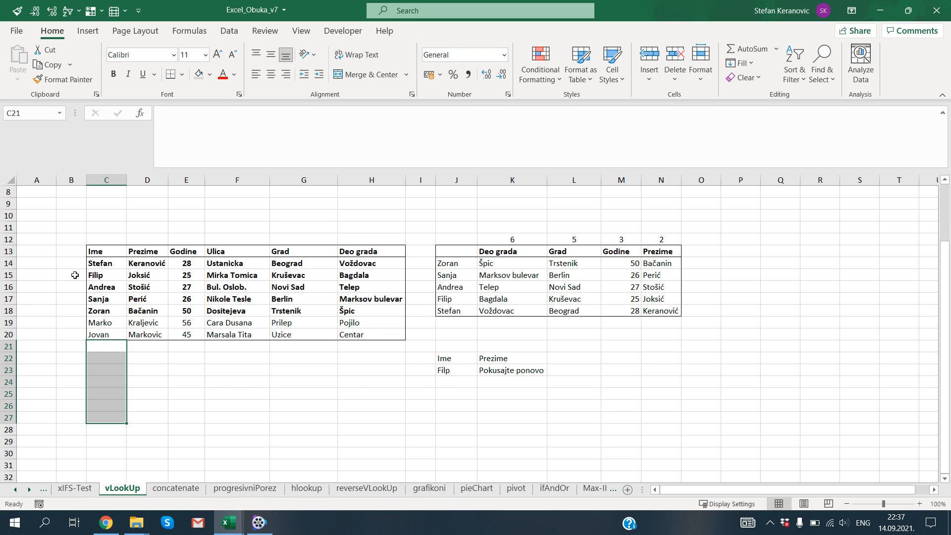
pyautogui.click(449, 370)
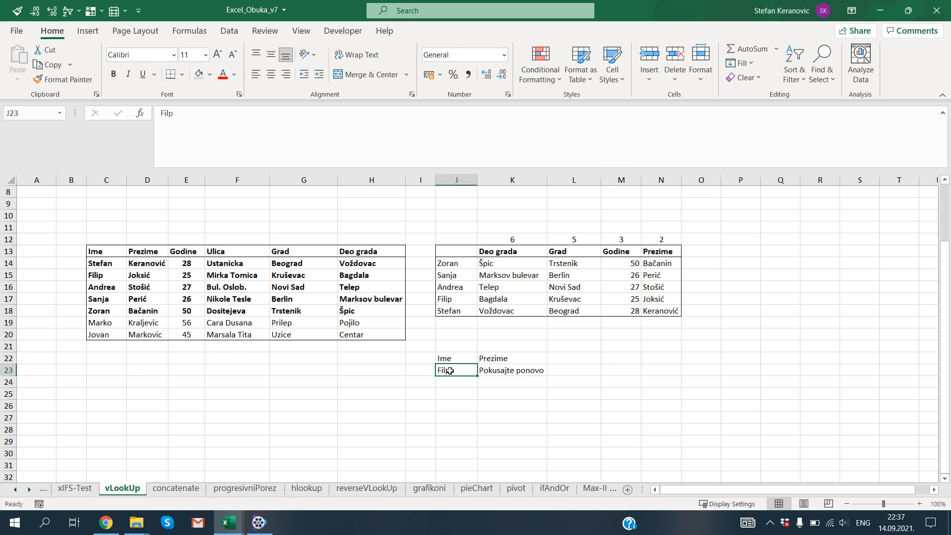
pyautogui.press('Delete')
# Restrict J23 with List data validation that uses =$C$14:$C$20 as its source and an in-cell dropdown.
pyautogui.moveTo(463, 370)
pyautogui.mouseDown()
pyautogui.moveTo(458, 442)
pyautogui.moveTo(463, 373)
pyautogui.mouseUp()
pyautogui.moveTo(105, 264); pyautogui.dragTo(103, 335)
pyautogui.click(452, 373)
pyautogui.click(230, 32)
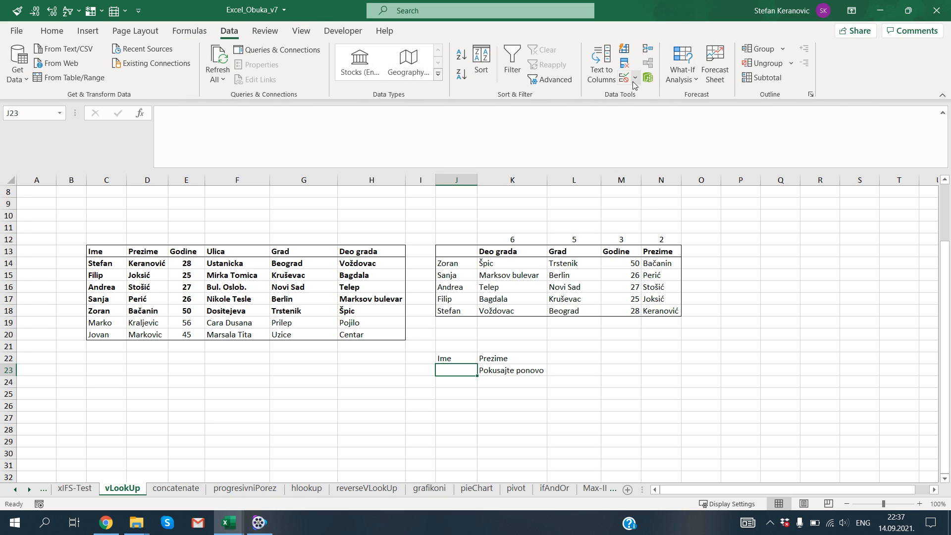
pyautogui.click(636, 82)
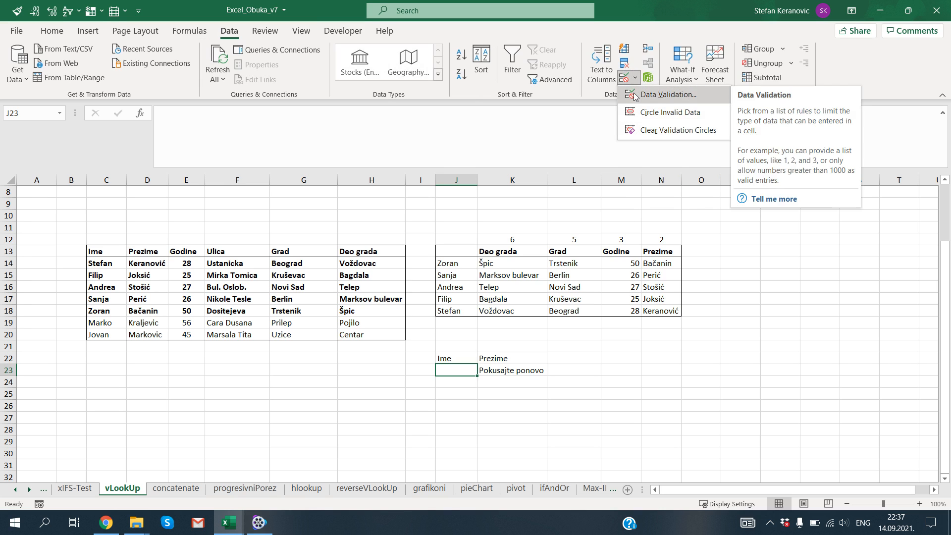
pyautogui.click(636, 96)
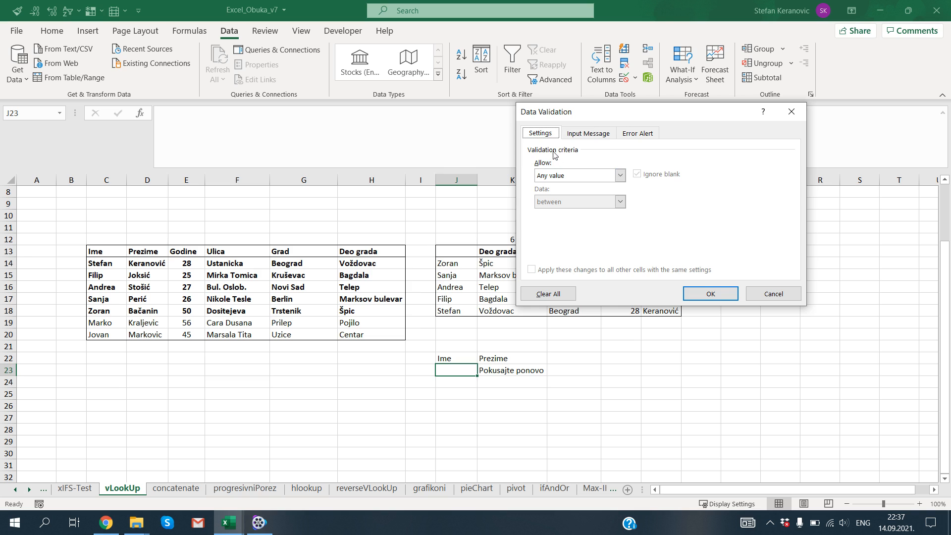
pyautogui.click(570, 176)
pyautogui.click(555, 213)
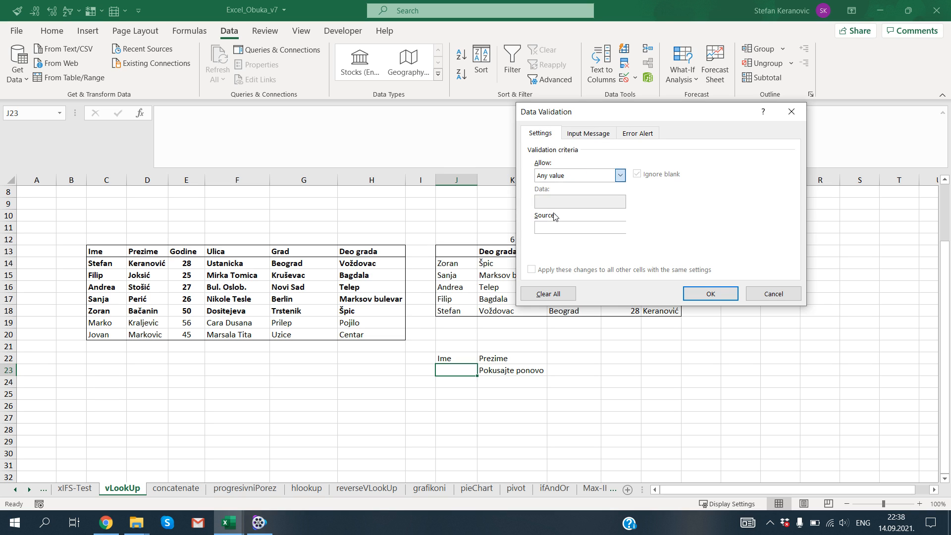
pyautogui.click(557, 228)
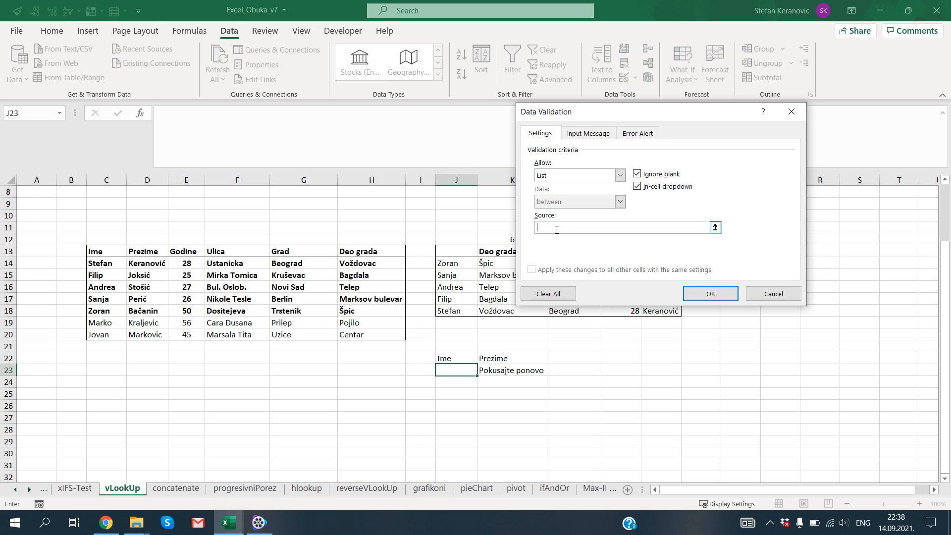
pyautogui.moveTo(107, 262); pyautogui.dragTo(103, 334)
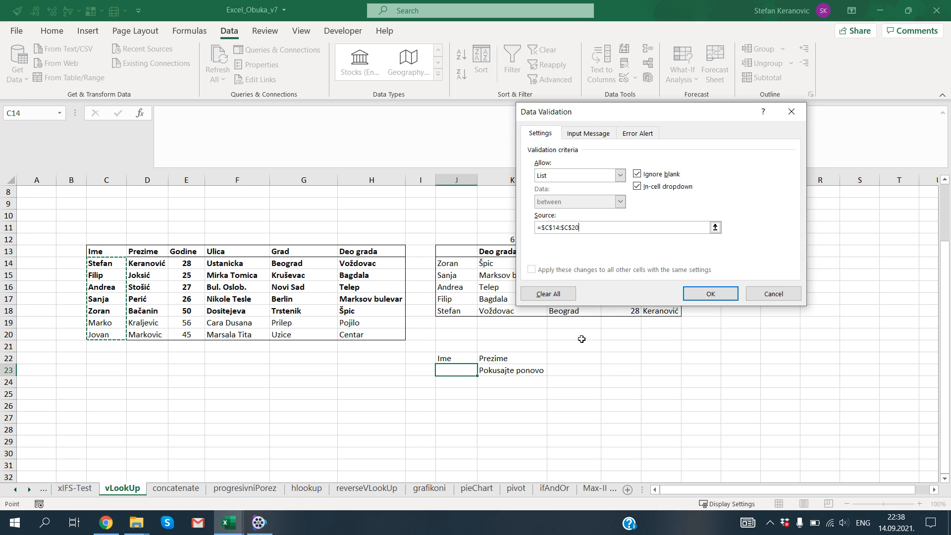
pyautogui.click(714, 295)
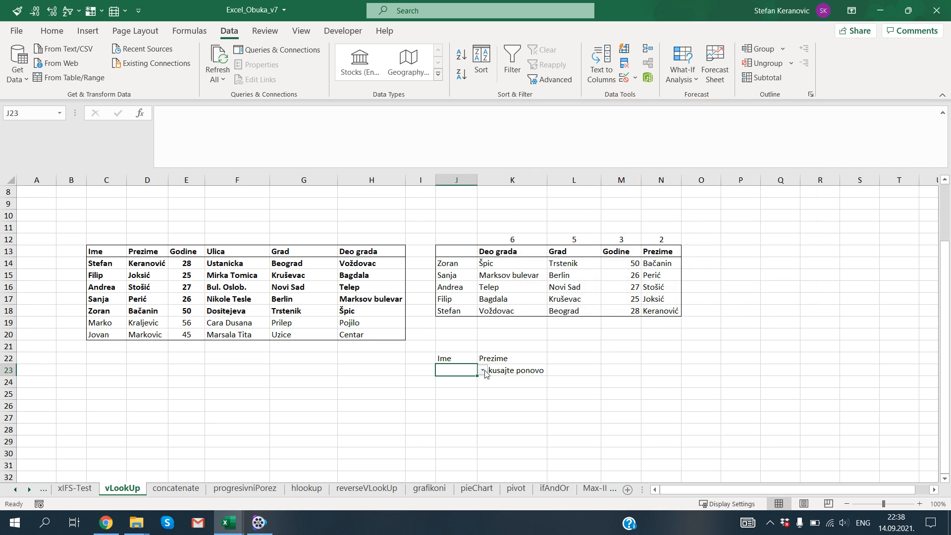
# Choose the first name from C17 in J23's dropdown list and check the lookup in K23.
pyautogui.click(483, 371)
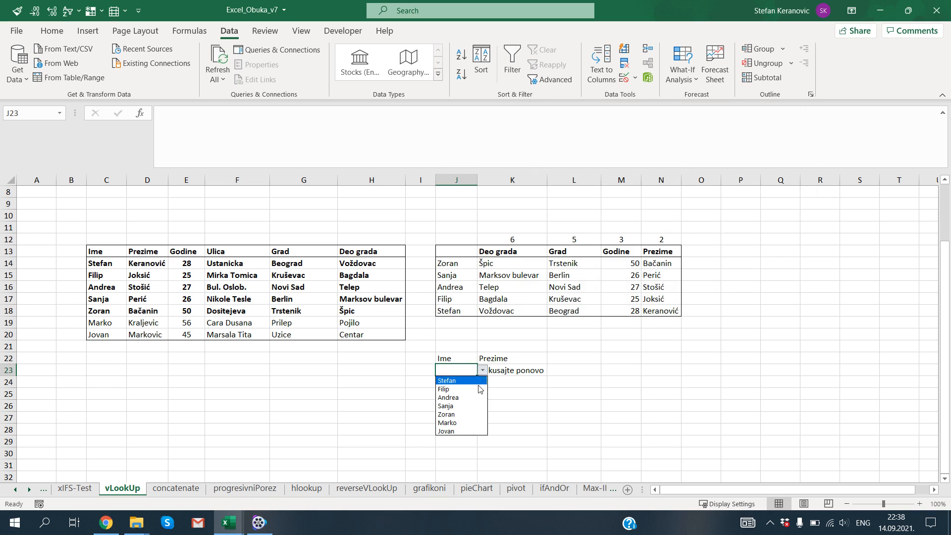
pyautogui.click(478, 406)
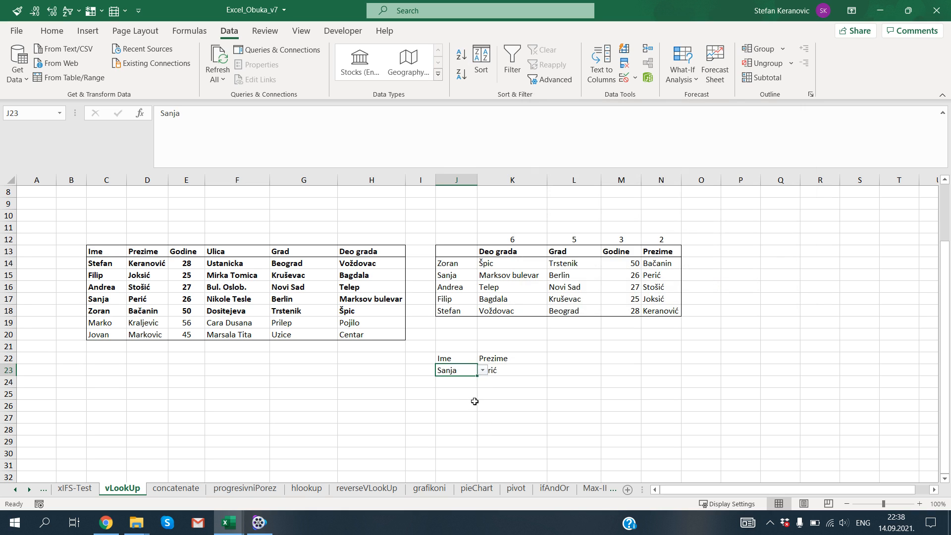
pyautogui.click(510, 371)
# Try to enter the first name from C17 in J23, misspelled with its first "a" left out.
pyautogui.press('Left')
pyautogui.write('Snja')
pyautogui.press('Return')
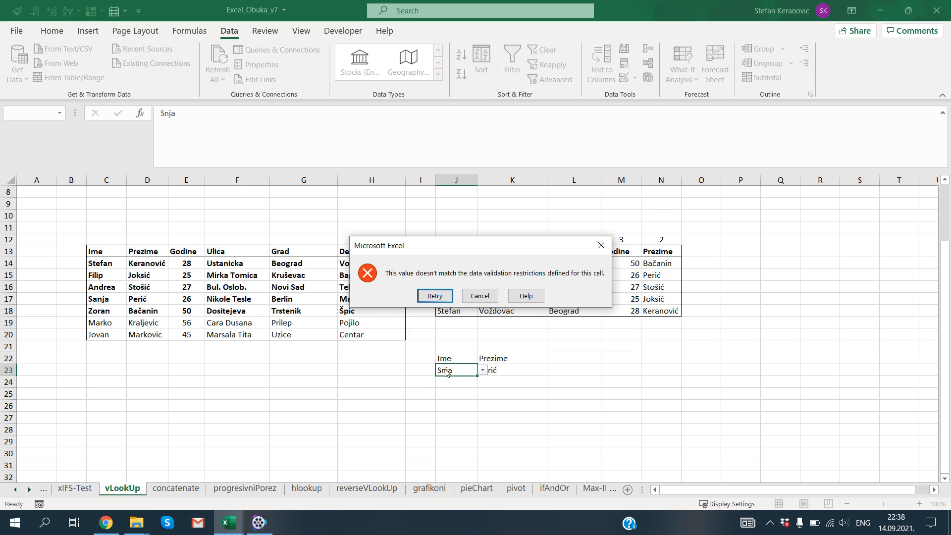
pyautogui.click(480, 295)
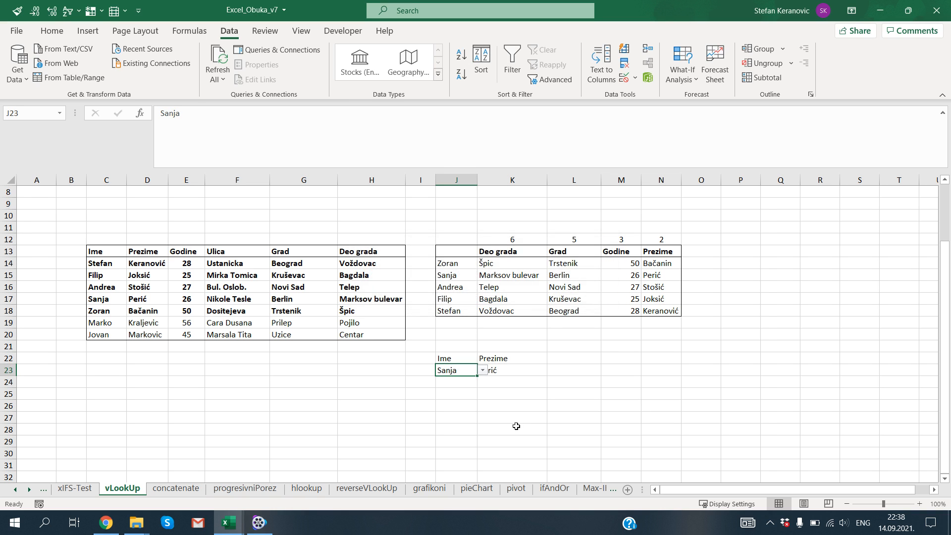
# Choose the first name from C20 in J23's dropdown list.
pyautogui.click(504, 374)
pyautogui.click(462, 369)
pyautogui.click(482, 371)
pyautogui.click(452, 432)
# Add three new first names below the table in C21:C23.
pyautogui.click(100, 346)
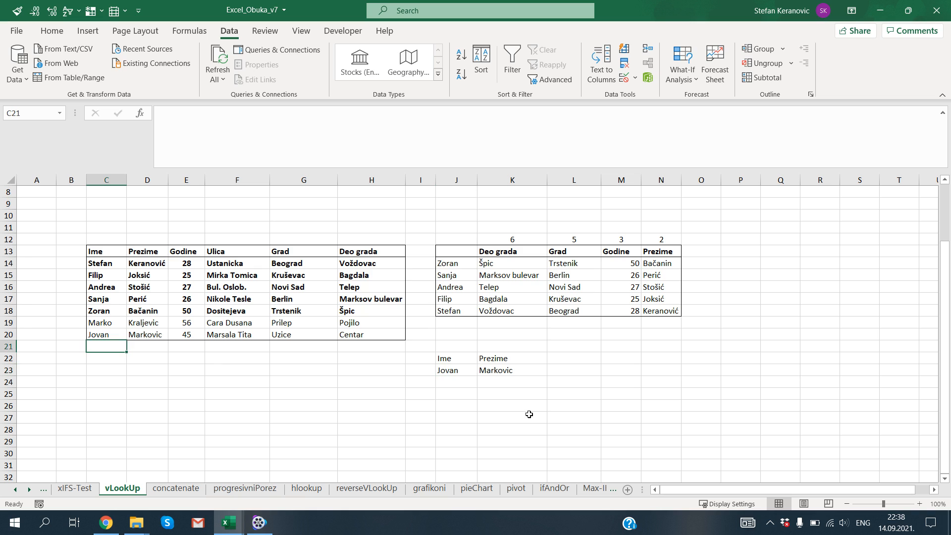
pyautogui.write('Dra')
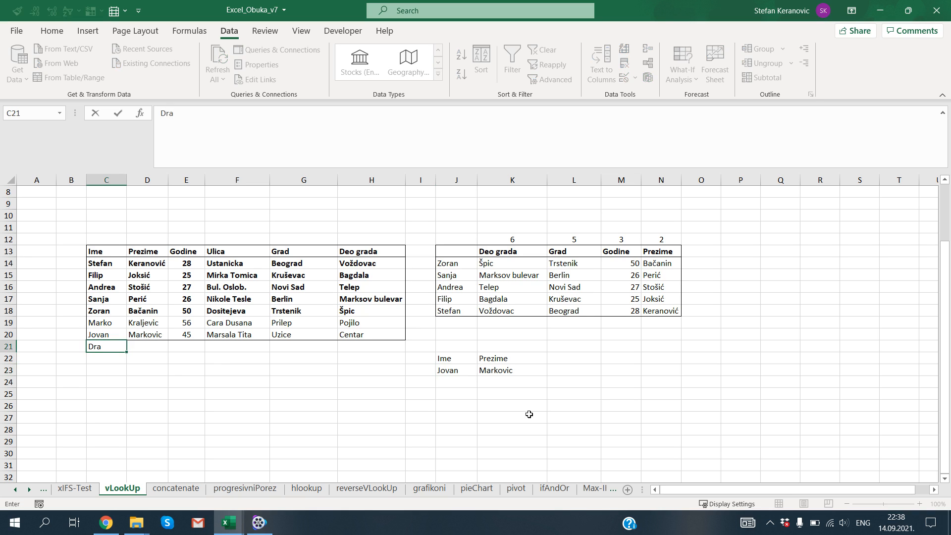
pyautogui.write('gan')
pyautogui.press('Return')
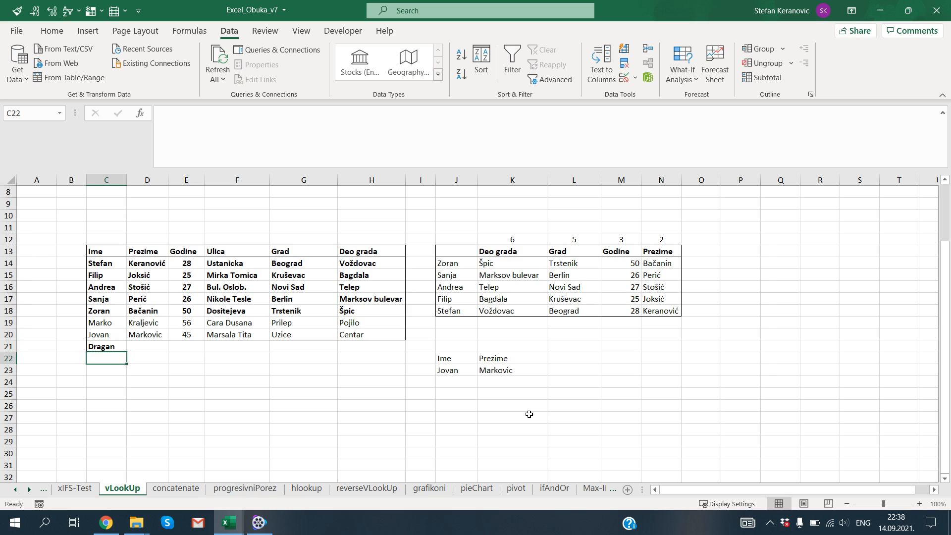
pyautogui.write('Dragoslav')
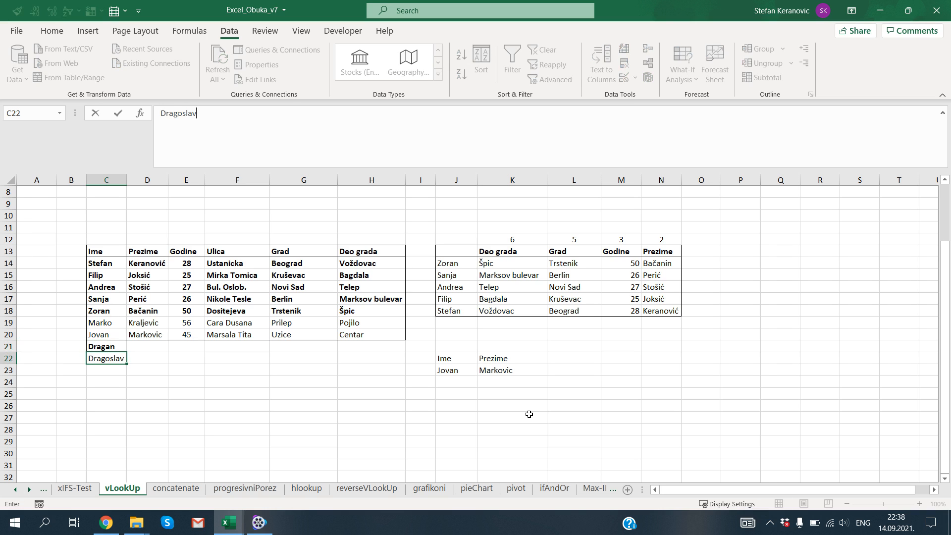
pyautogui.press('Return')
pyautogui.write('Dragomir')
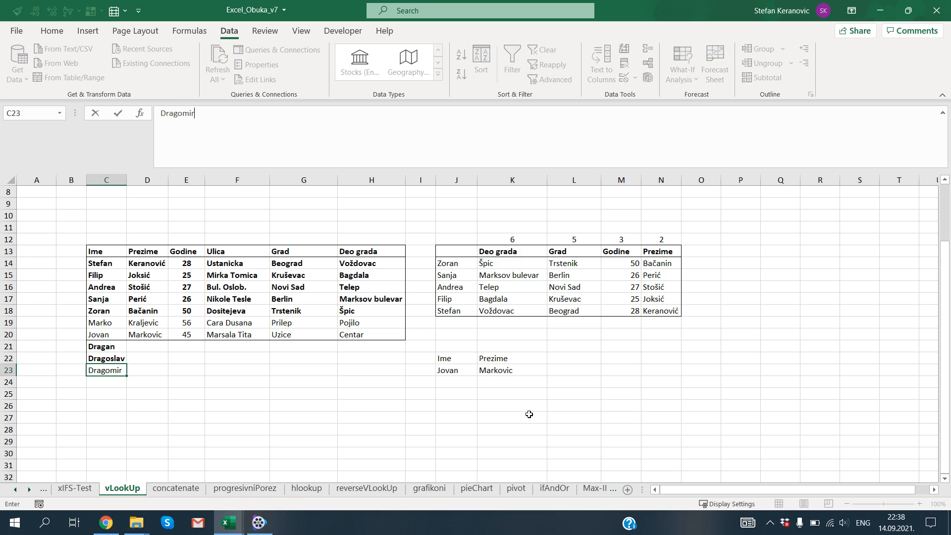
pyautogui.press('Tab')
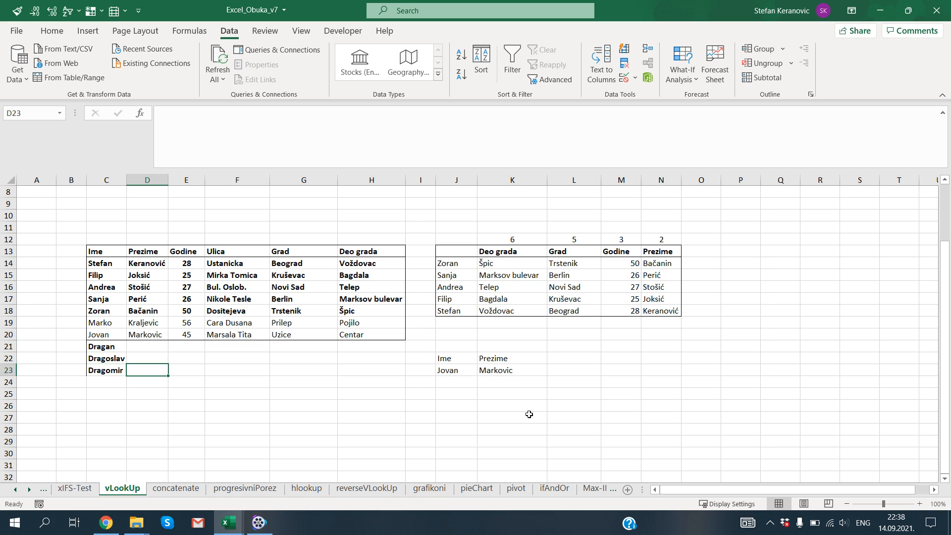
# Fill in the surnames for the three new people in D21:D23.
pyautogui.press('Up')
pyautogui.press('Up')
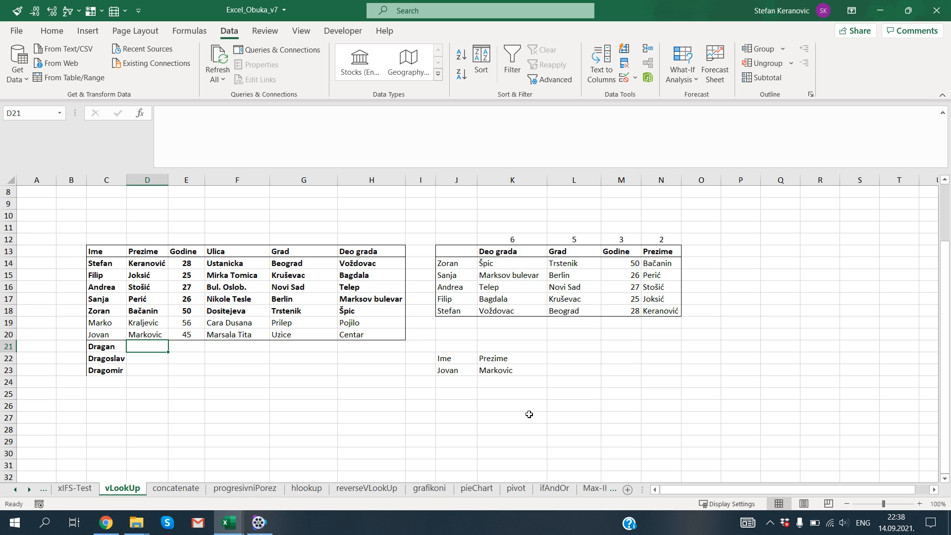
pyautogui.write('Marko')
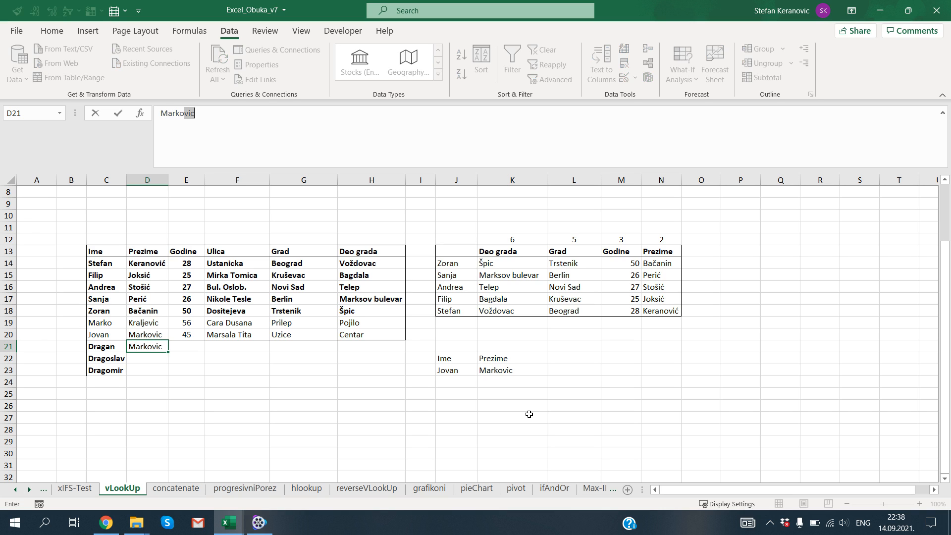
pyautogui.press('Delete')
pyautogui.press('BackSpace')
pyautogui.press('BackSpace')
pyautogui.press('BackSpace')
pyautogui.press('BackSpace')
pyautogui.write('Jovano')
pyautogui.press('Return')
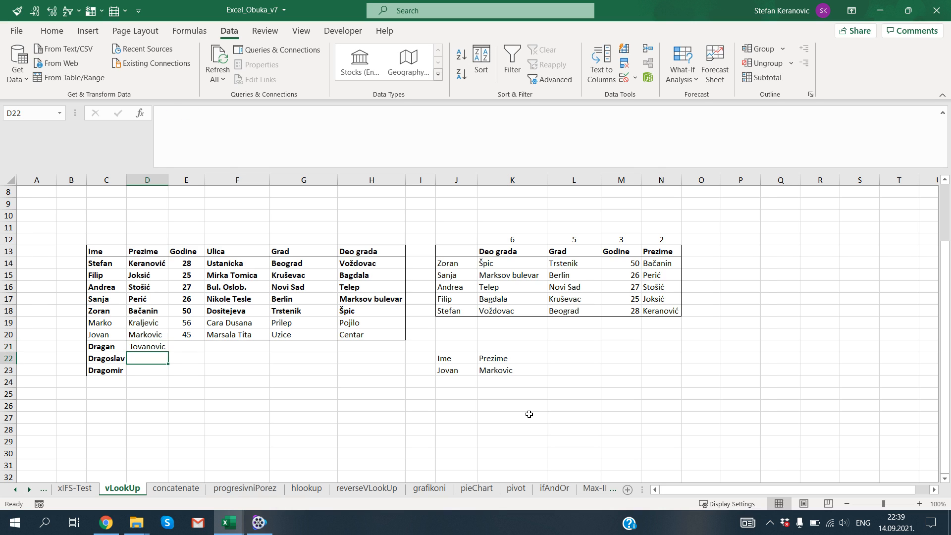
pyautogui.write('Sekularac')
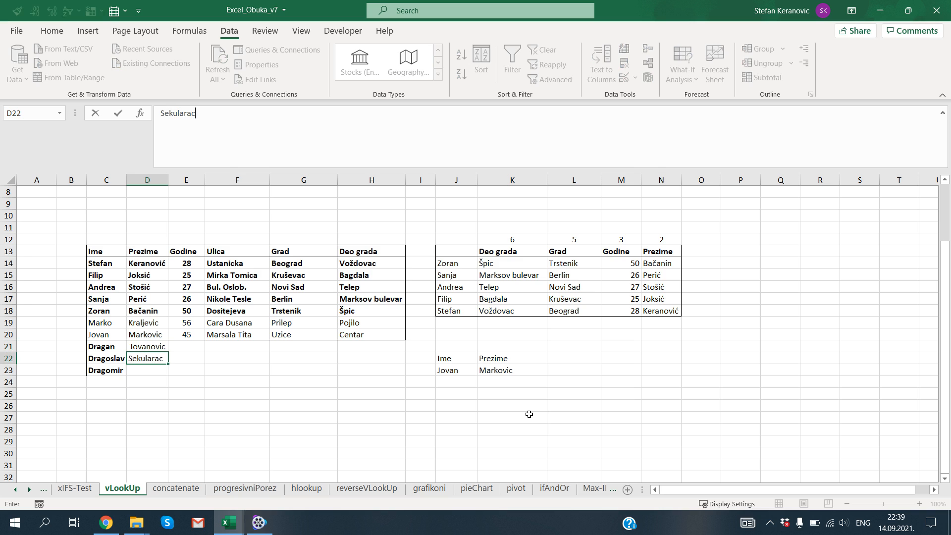
pyautogui.press('Return')
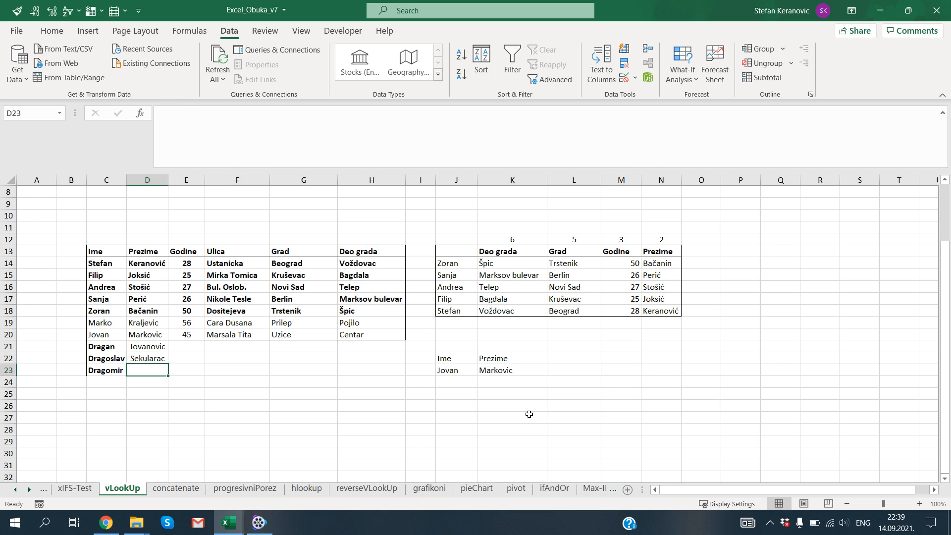
pyautogui.write('Bojanic')
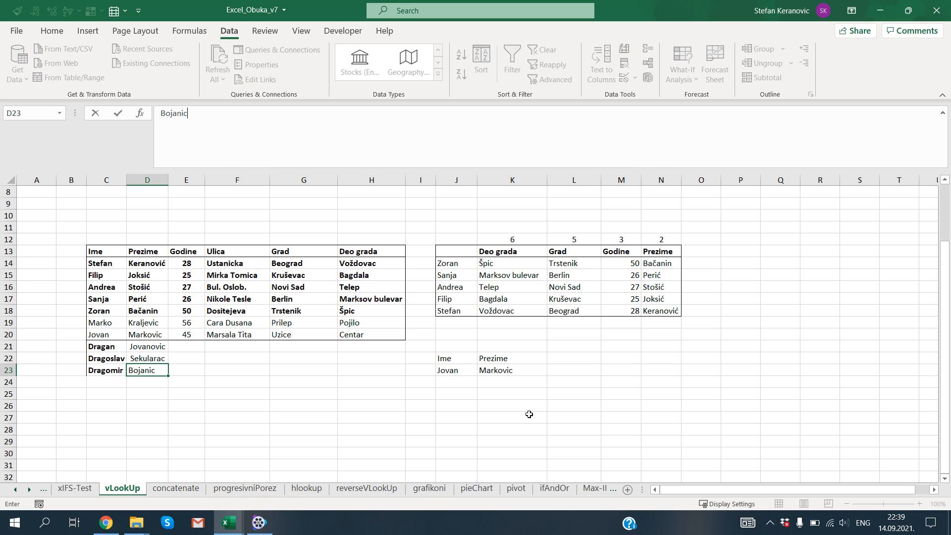
pyautogui.press('Return')
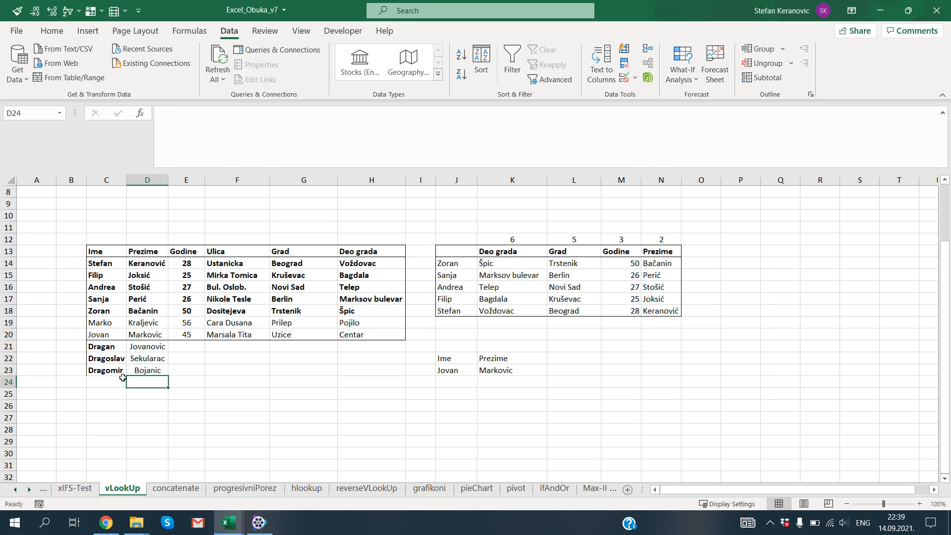
# Extend the VLOOKUP table range in K23 to $C$13:$H$23, then select J23.
pyautogui.click(493, 368)
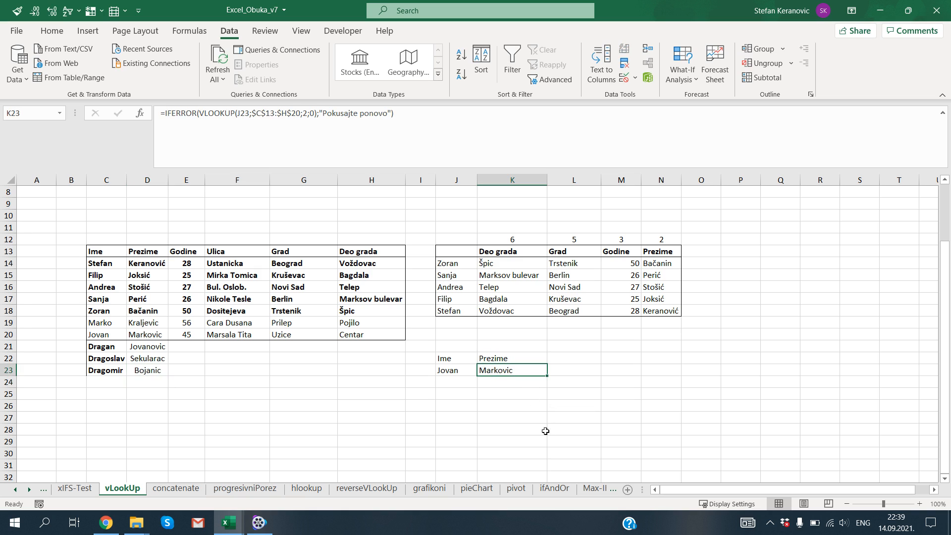
pyautogui.press('F2')
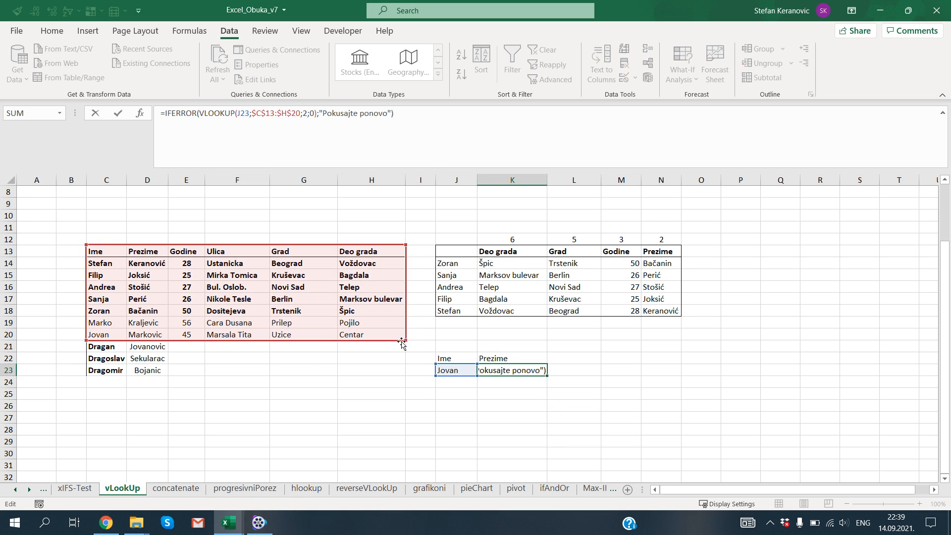
pyautogui.moveTo(406, 342); pyautogui.dragTo(399, 379)
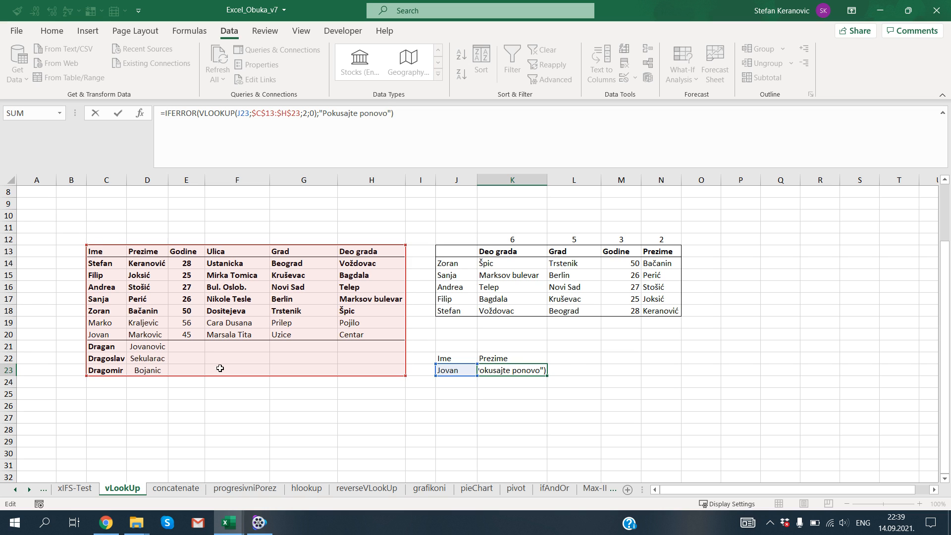
pyautogui.press('Return')
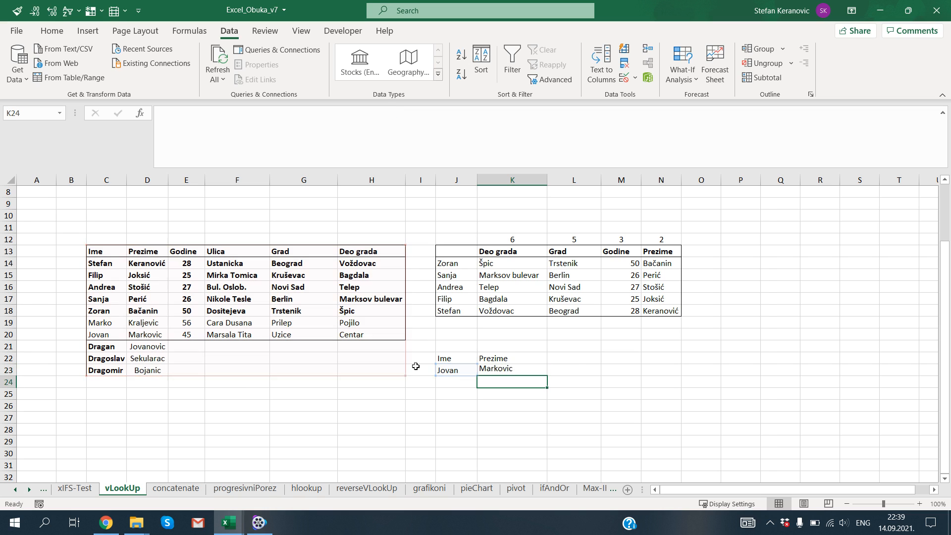
pyautogui.click(454, 368)
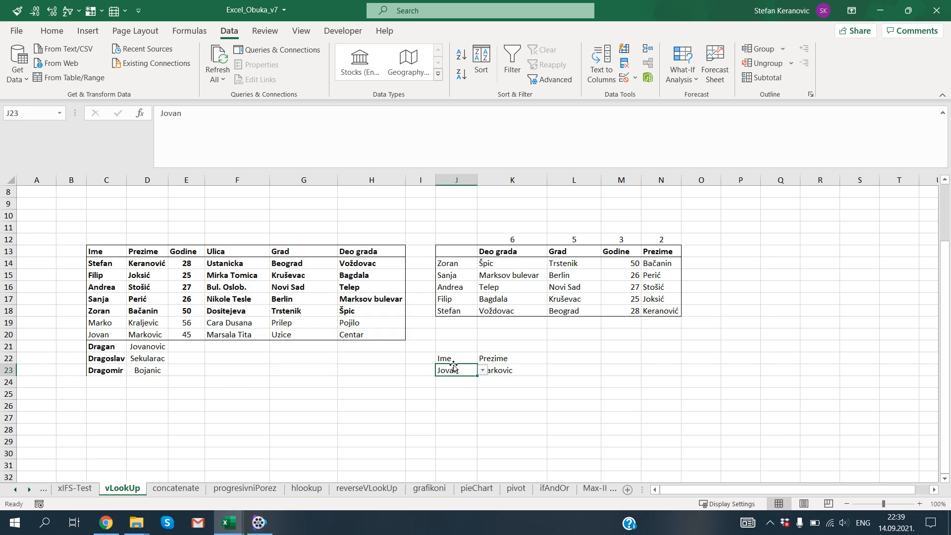
# Compare the entries offered by J23's dropdown list with the new first names in C21:C23.
pyautogui.click(483, 371)
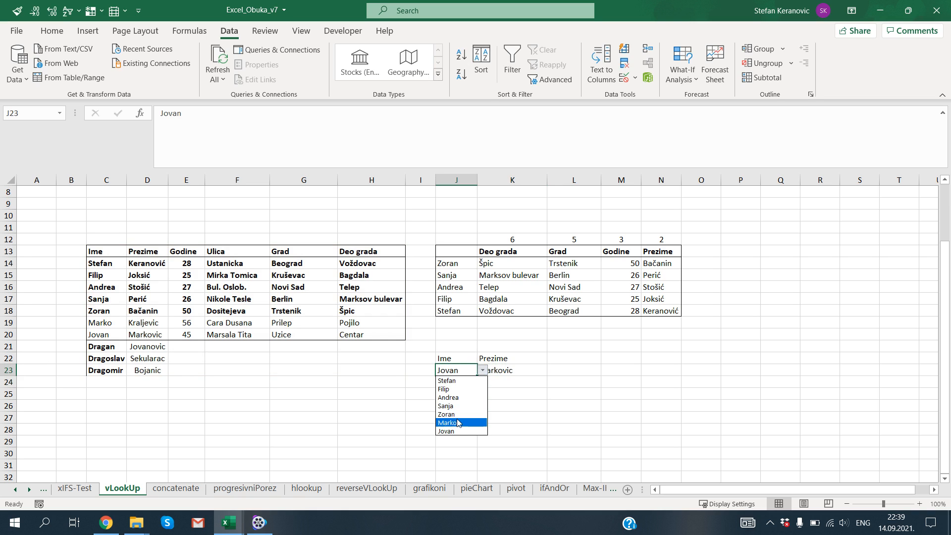
pyautogui.click(392, 419)
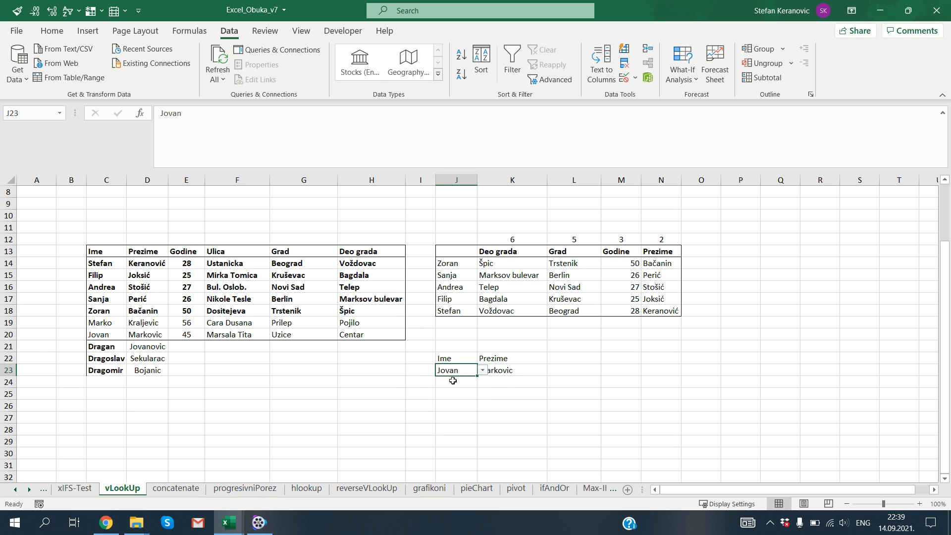
pyautogui.click(483, 371)
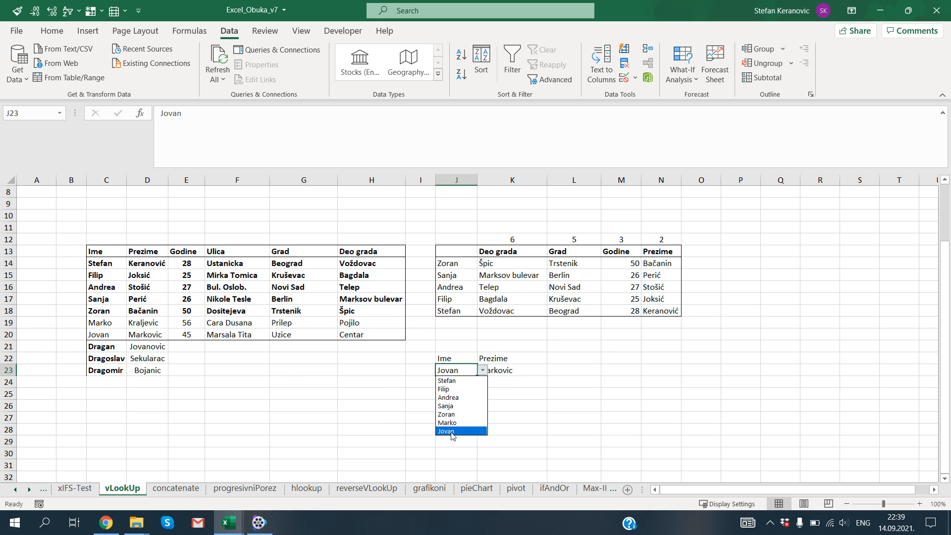
pyautogui.click(113, 337)
pyautogui.moveTo(107, 347); pyautogui.dragTo(106, 372)
pyautogui.click(452, 372)
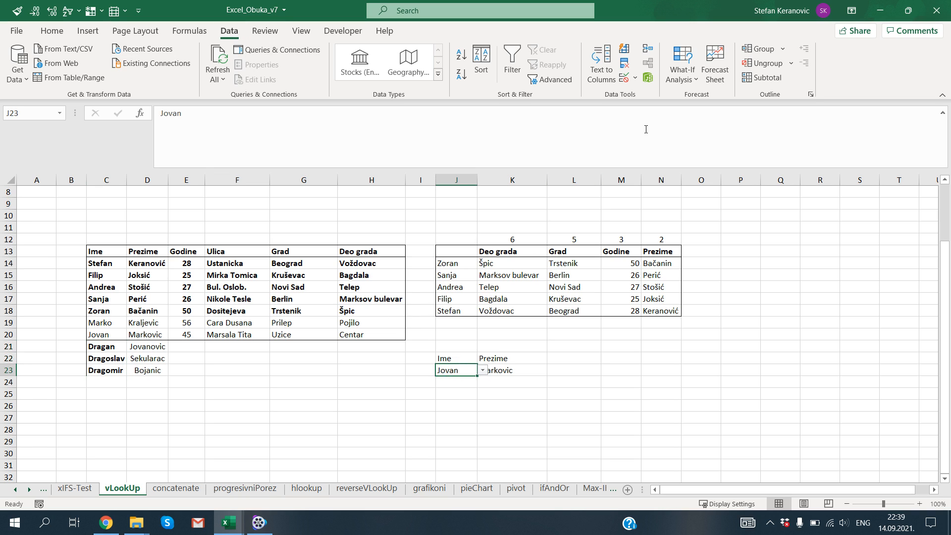
# Try to extend J23's list validation source to =$C$14:$C$23.
pyautogui.click(635, 78)
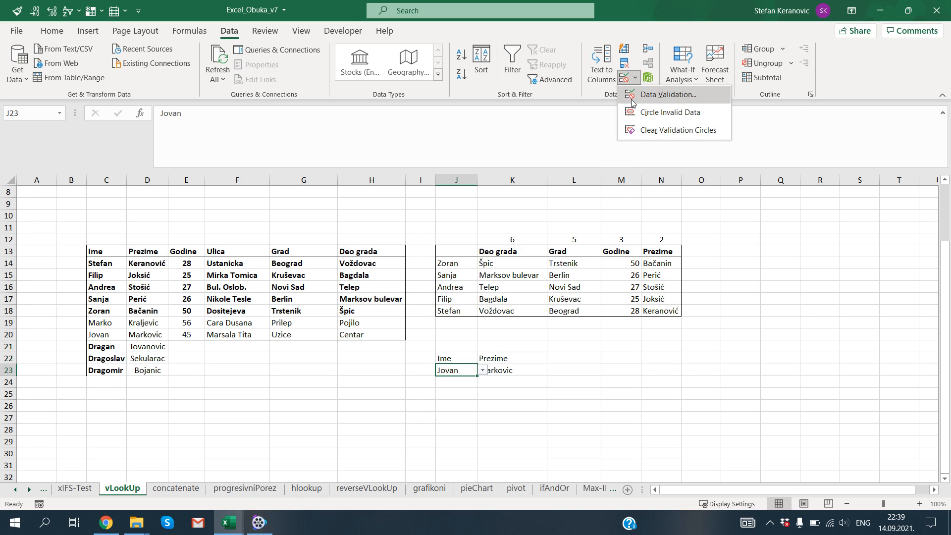
pyautogui.click(644, 94)
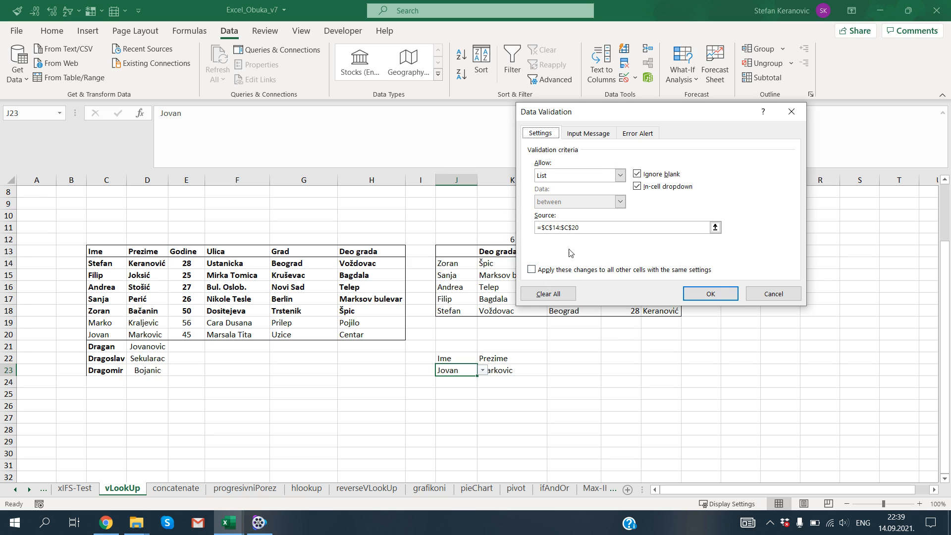
pyautogui.click(588, 228)
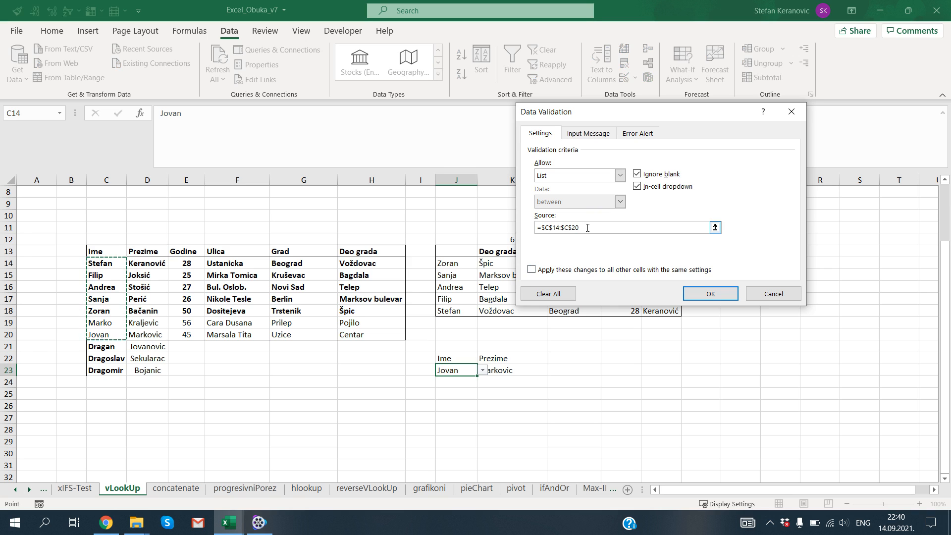
pyautogui.press('BackSpace')
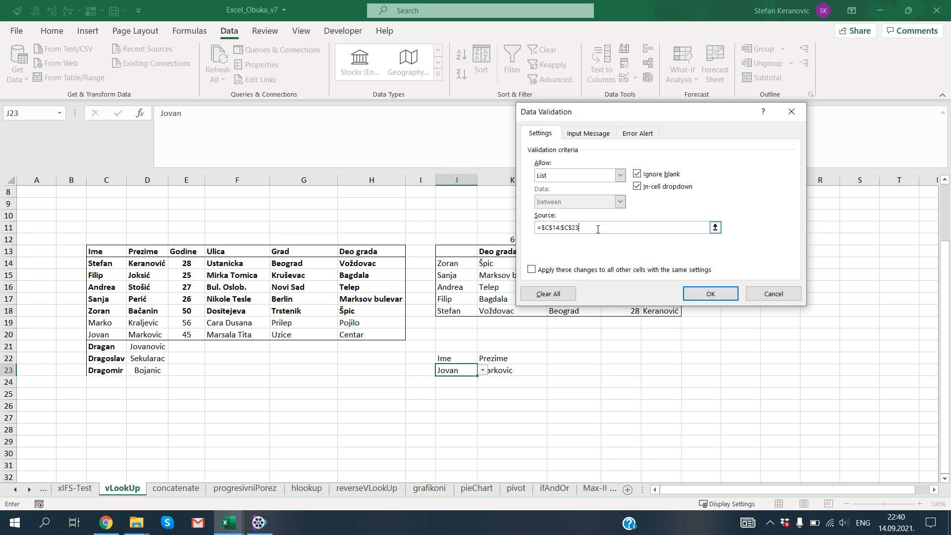
pyautogui.press('Return')
# Set the list source of J23's data validation to =$C$14:$C$23 and apply it, without any extra cell reference.
pyautogui.click(636, 78)
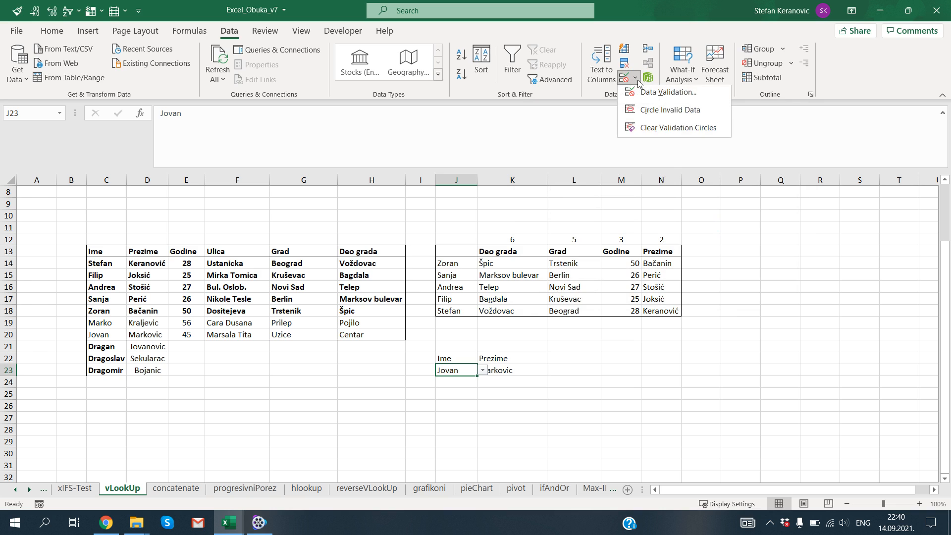
pyautogui.click(637, 96)
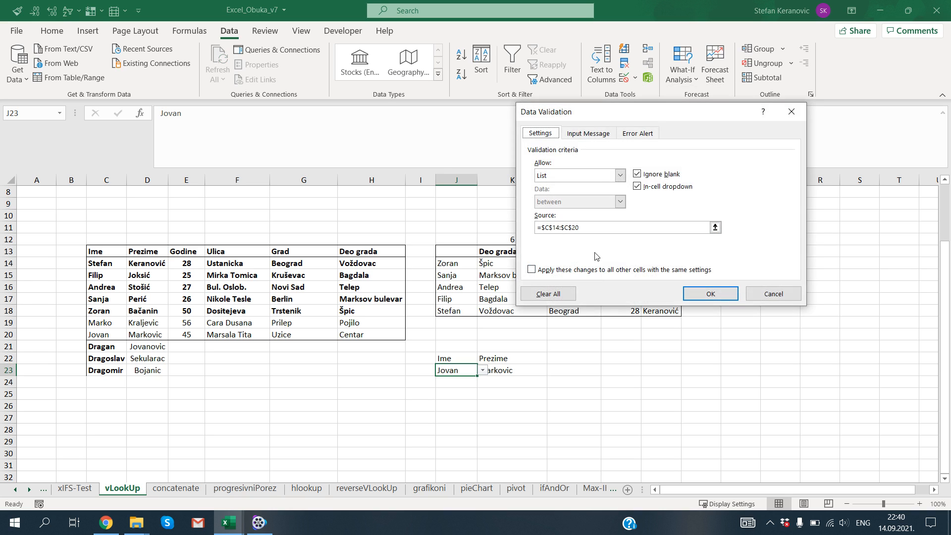
pyautogui.click(595, 227)
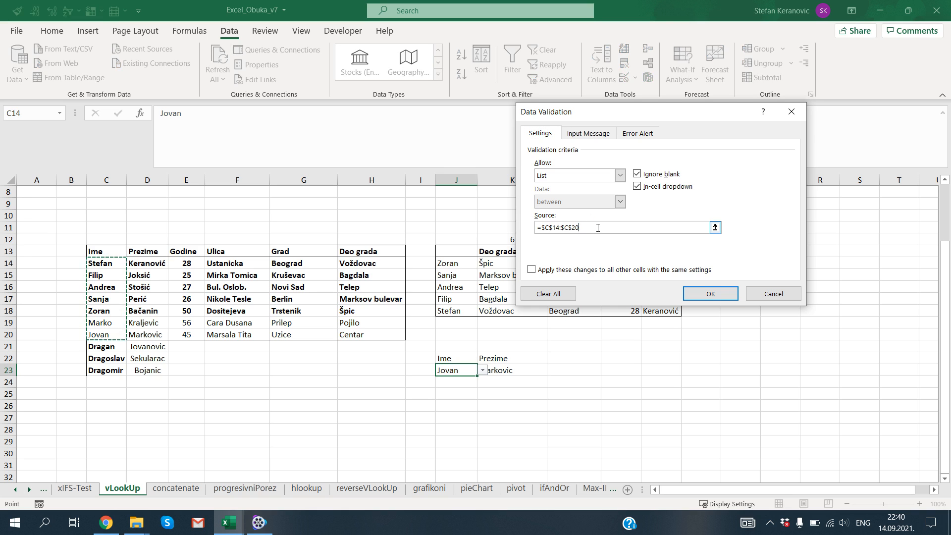
pyautogui.press('BackSpace')
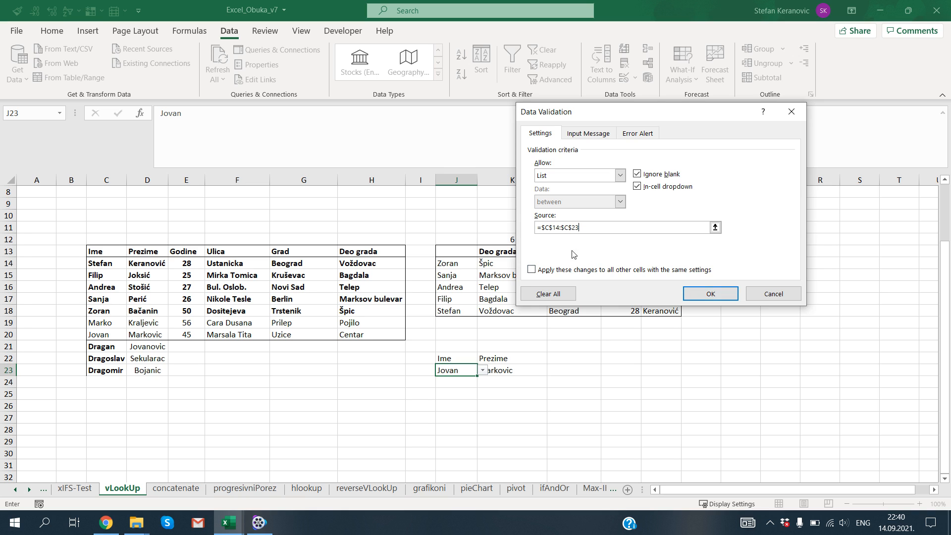
pyautogui.click(559, 228)
pyautogui.write('+')
pyautogui.press('Left')
pyautogui.press('Left')
pyautogui.press('Left')
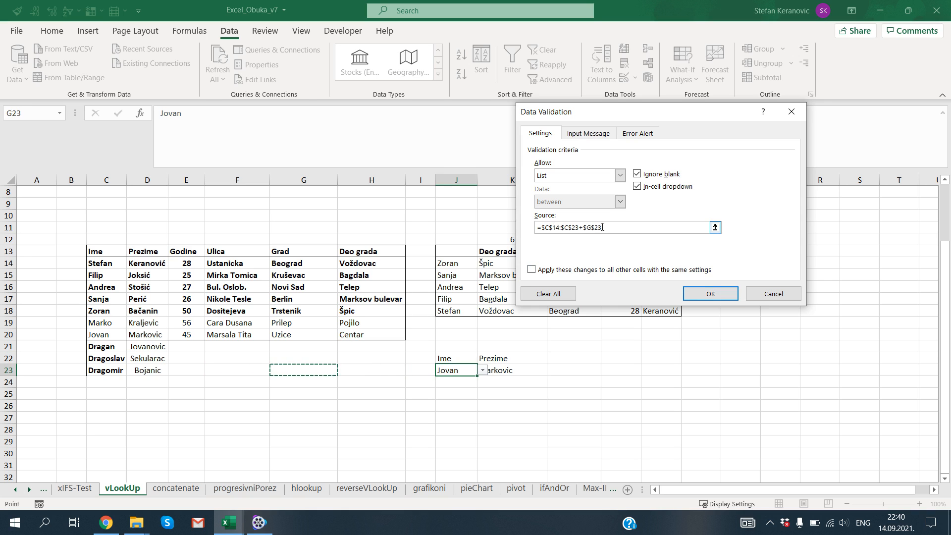
pyautogui.press('BackSpace')
pyautogui.press('BackSpace')
pyautogui.click(713, 294)
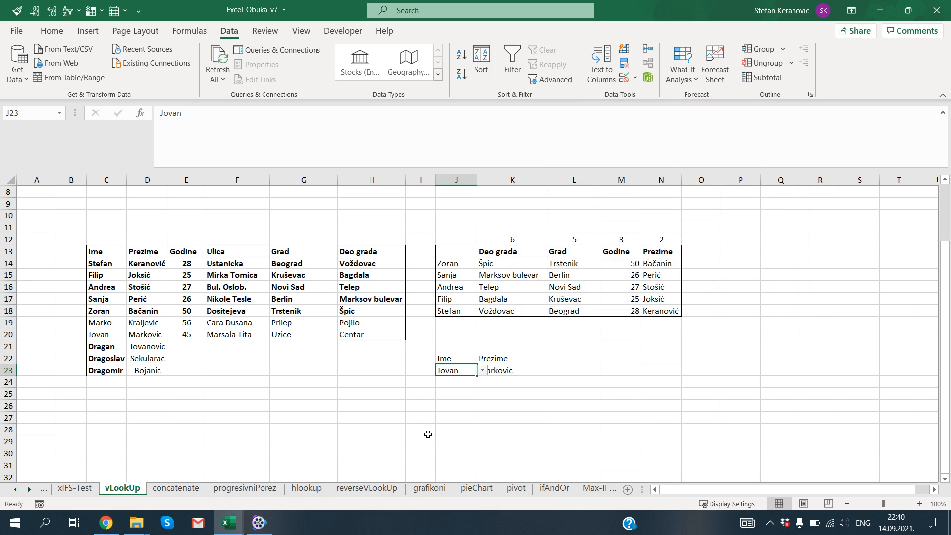
# Choose the new first name from C23 in J23's dropdown list.
pyautogui.click(480, 370)
pyautogui.moveTo(483, 405); pyautogui.dragTo(484, 424)
pyautogui.click(464, 440)
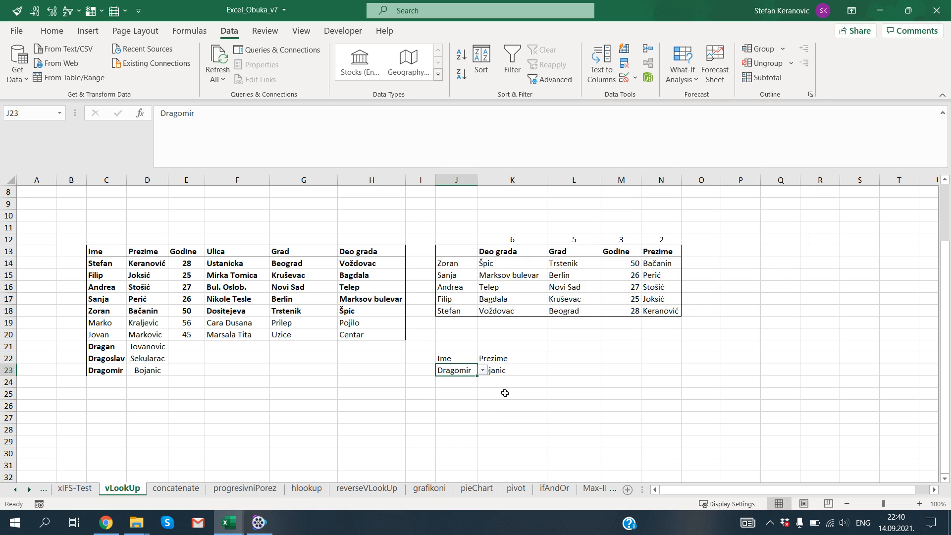
# Shrink the VLOOKUP table range in K23 to $C$13:$H$20, excluding the new rows.
pyautogui.click(507, 372)
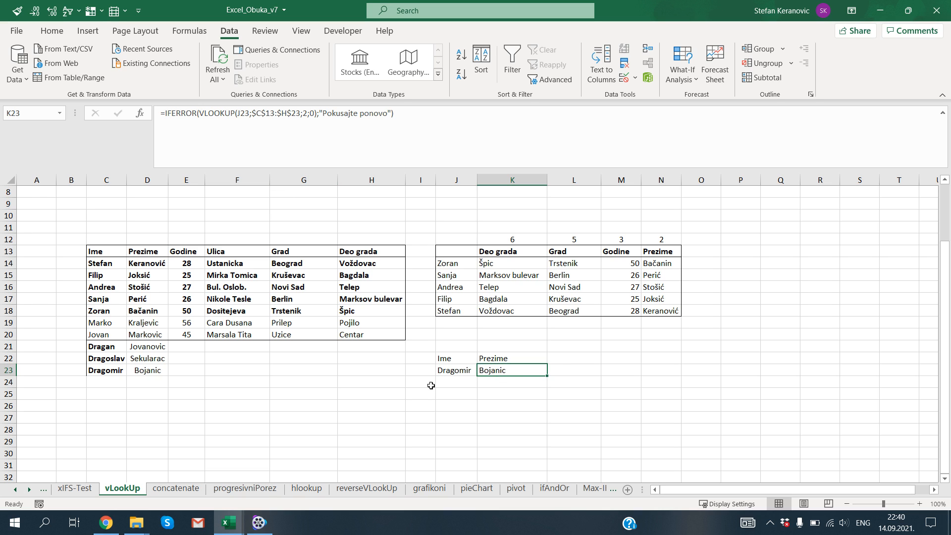
pyautogui.press('F2')
pyautogui.moveTo(407, 376); pyautogui.dragTo(417, 338)
pyautogui.press('Return')
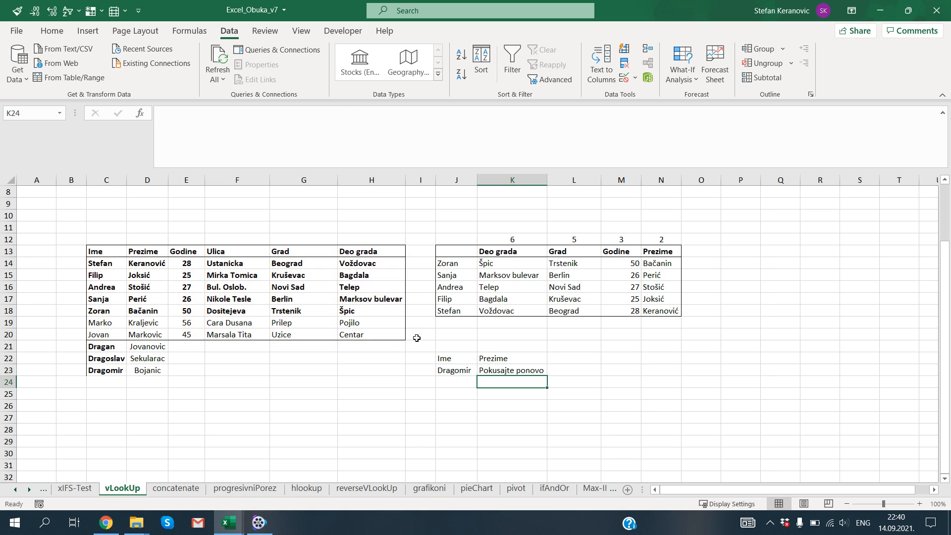
# Choose the new first name from C22 in J23's dropdown list and inspect the formula in K23.
pyautogui.click(461, 370)
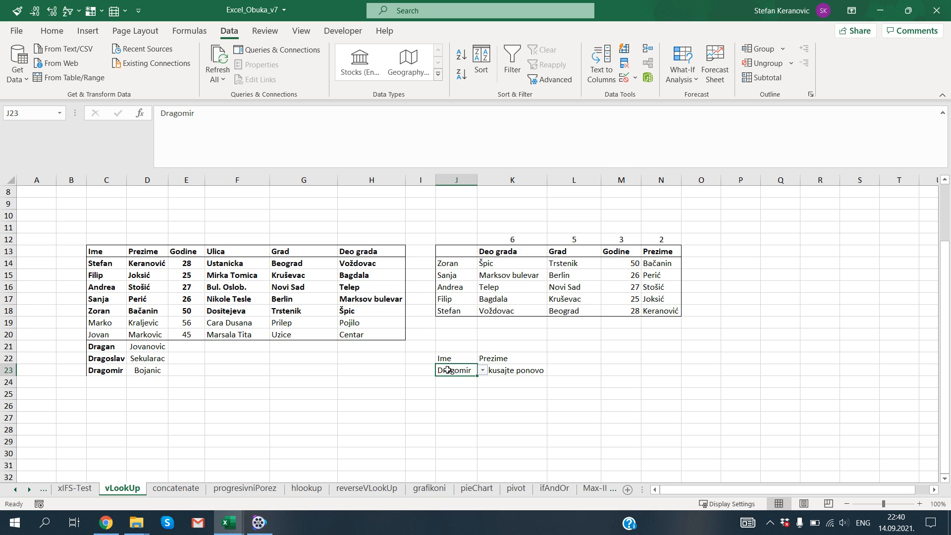
pyautogui.click(483, 371)
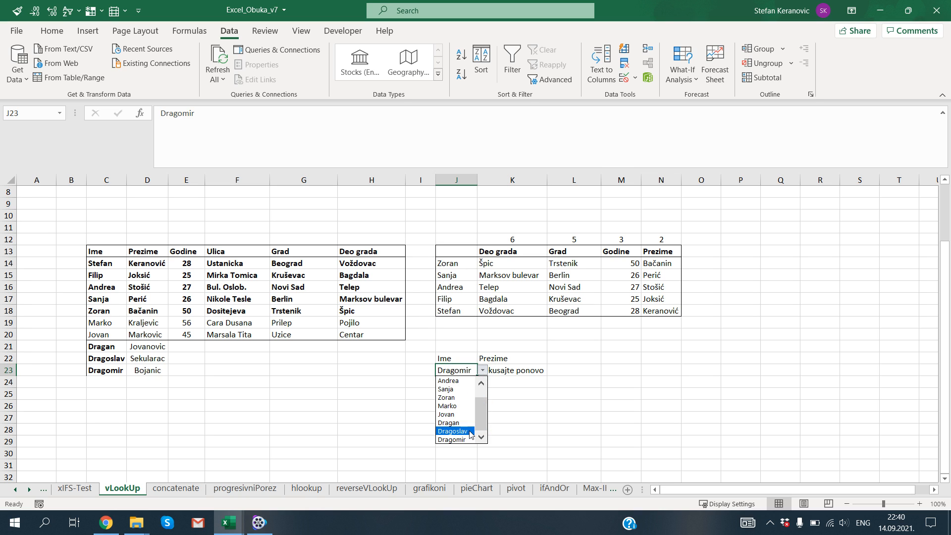
pyautogui.click(453, 431)
pyautogui.click(528, 370)
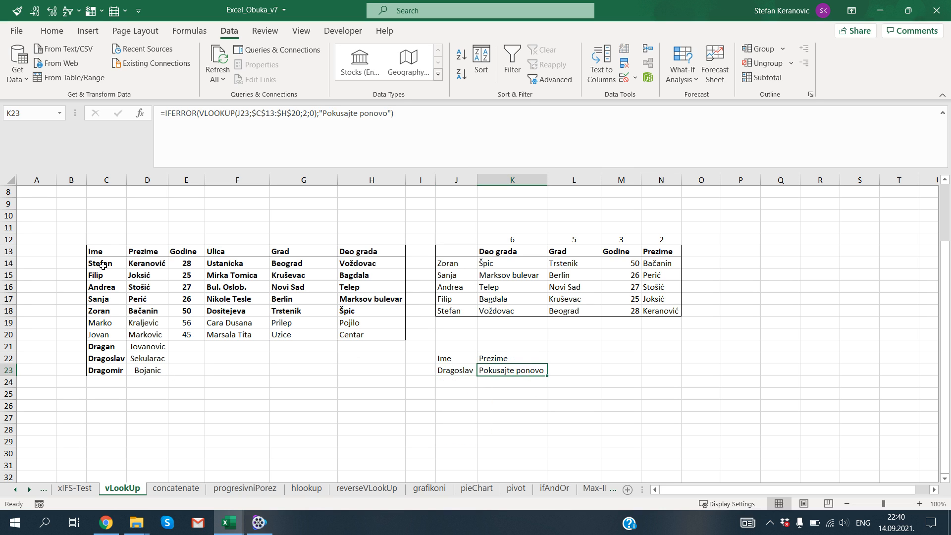
# Extend the VLOOKUP table range in K23 down to row 23 to include the new people.
pyautogui.moveTo(102, 264); pyautogui.dragTo(126, 378)
pyautogui.click(509, 371)
pyautogui.press('F2')
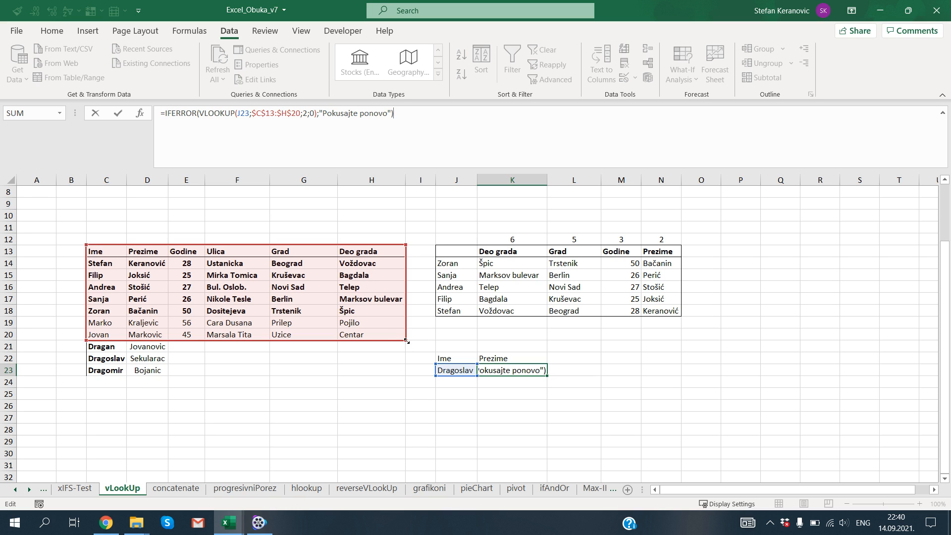
pyautogui.moveTo(407, 342); pyautogui.dragTo(500, 370)
pyautogui.press('Return')
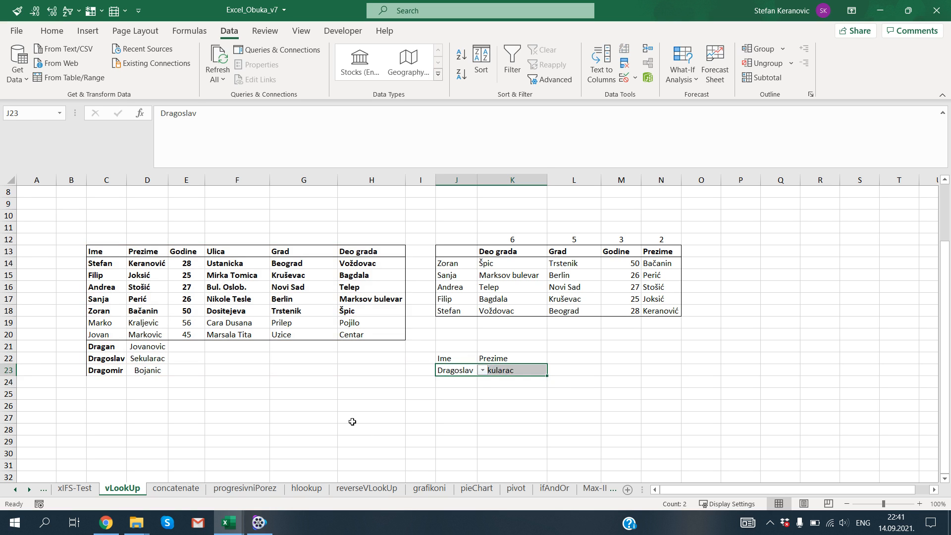